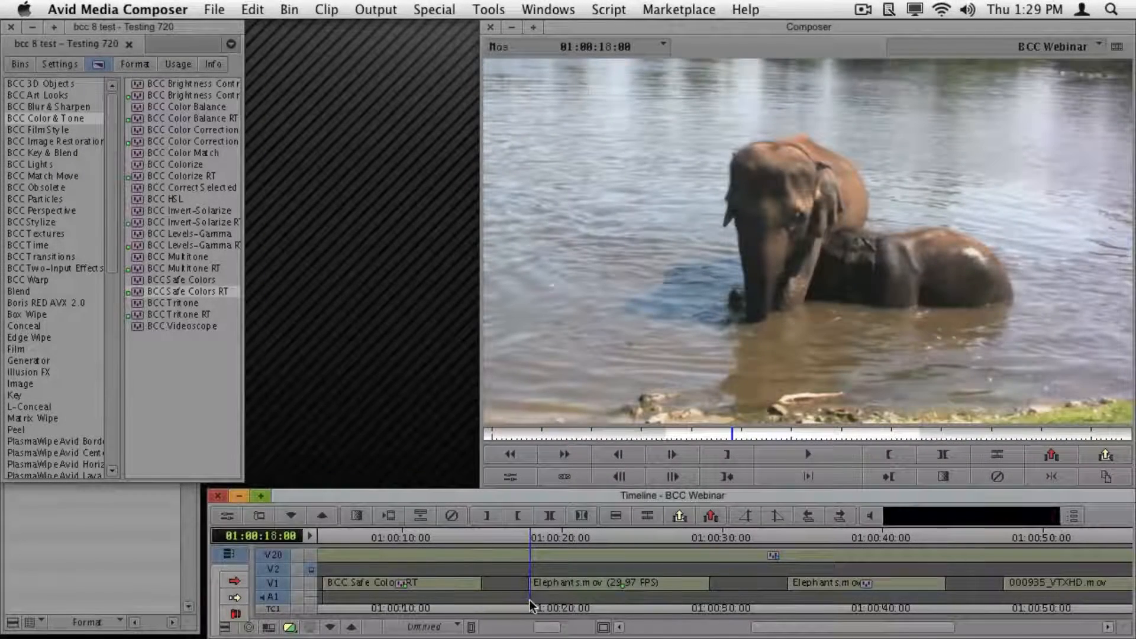
Preview the first Elephants.mov clip on V1 and apply the BCC Flicker Fixer effect from BCC Image Restoration to it.
key("space")
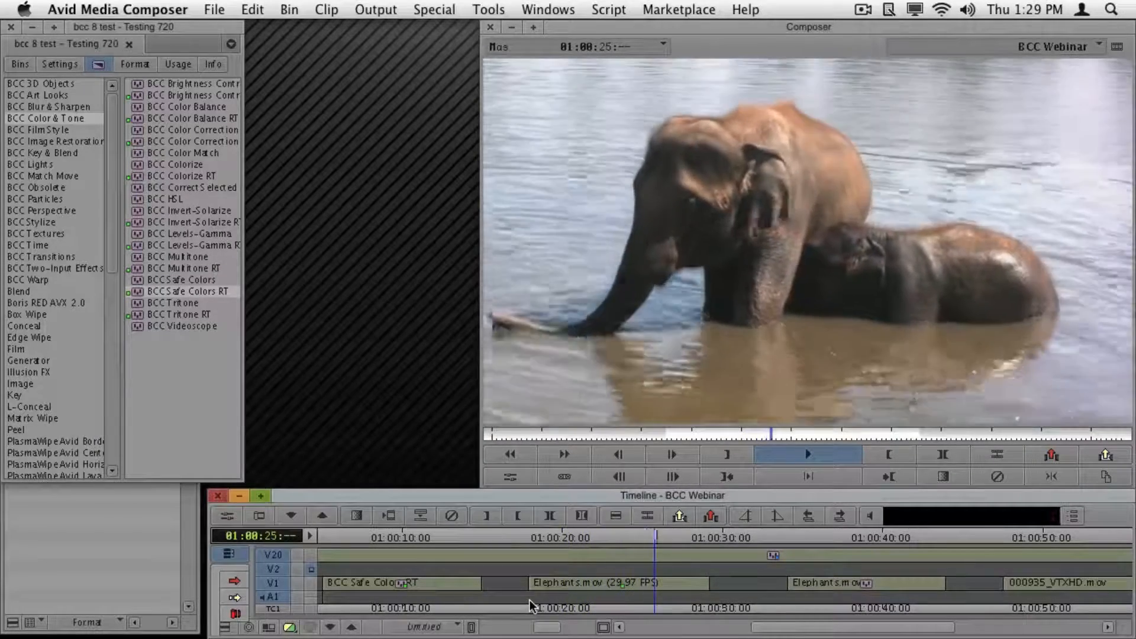
left_click(561, 608)
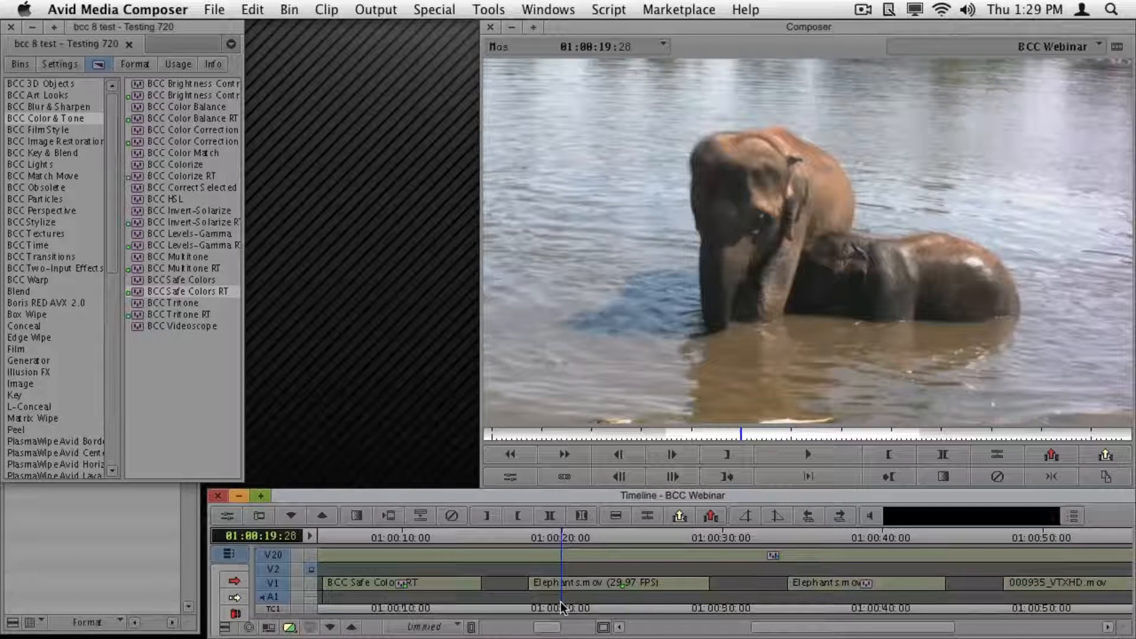
left_click(85, 144)
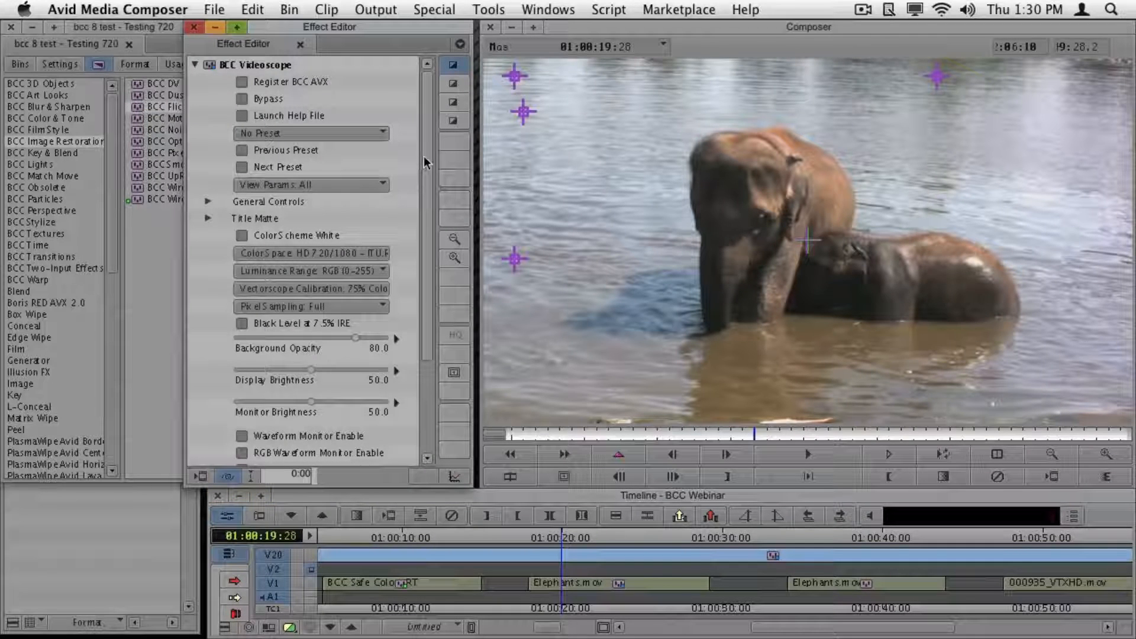
left_click_drag(424, 162, 424, 266)
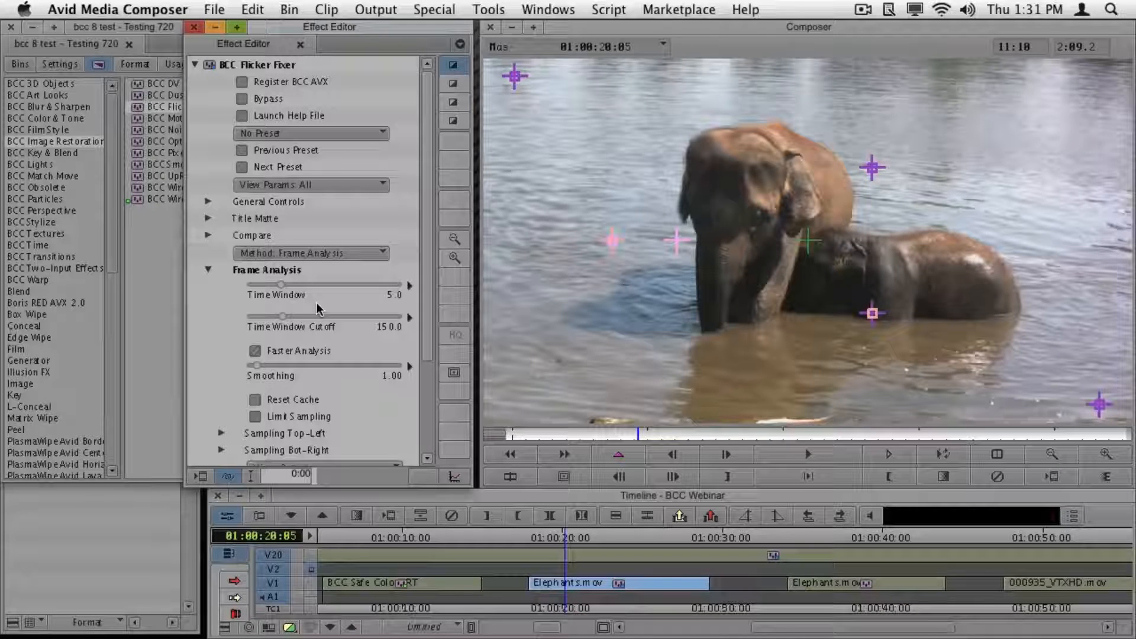
Try the Temporal Smooth YCC method in Flicker Fixer and return the method to Frame Analysis.
left_click(319, 254)
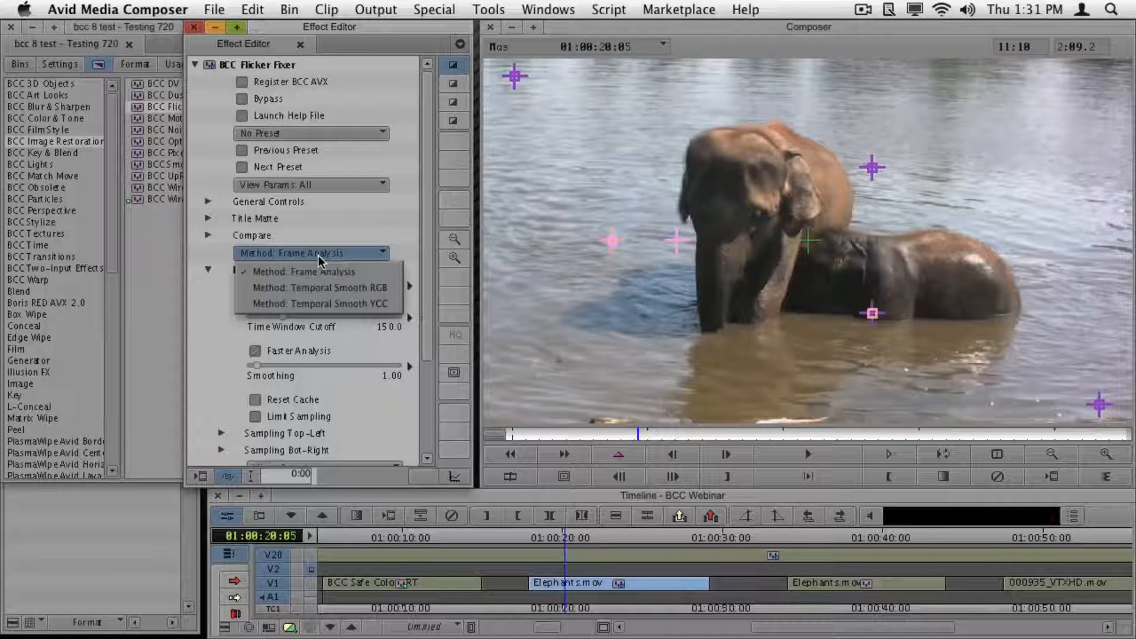
left_click(332, 303)
left_click(210, 270)
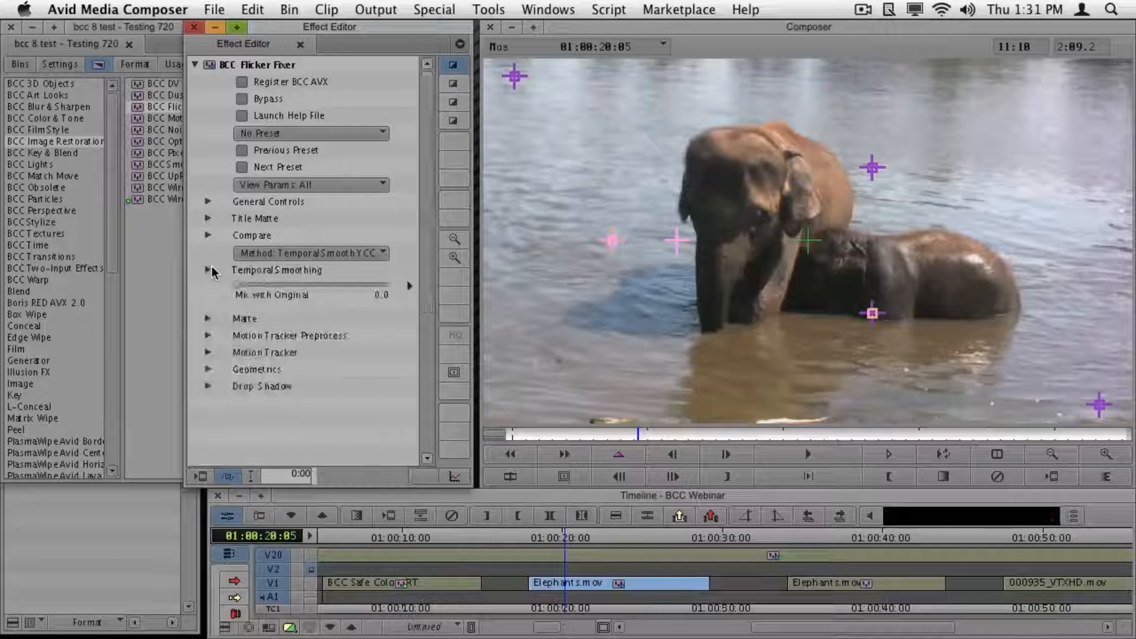
left_click(282, 256)
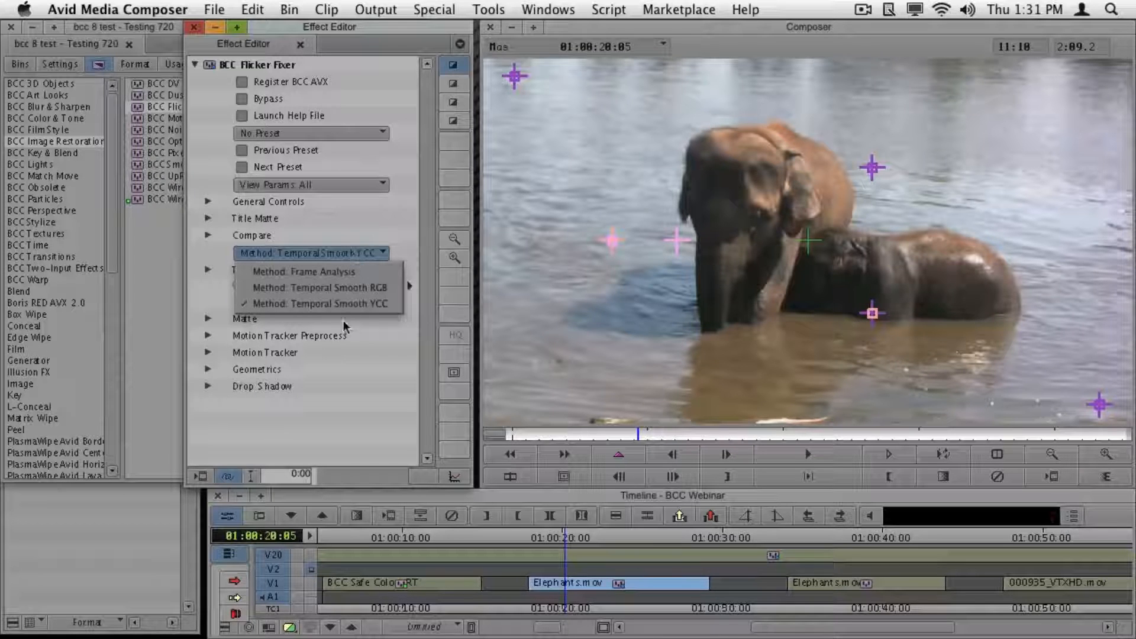
left_click(345, 273)
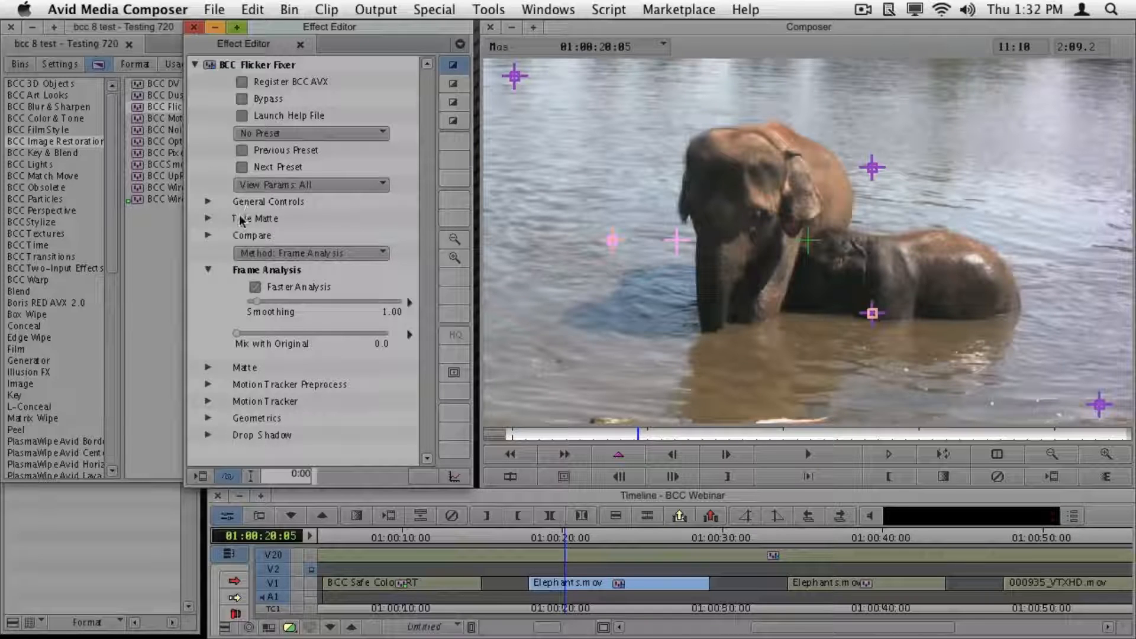
Show the Flicker Fixer result Side By Side with the original and switch the Compare Mode to Compare.
left_click(209, 235)
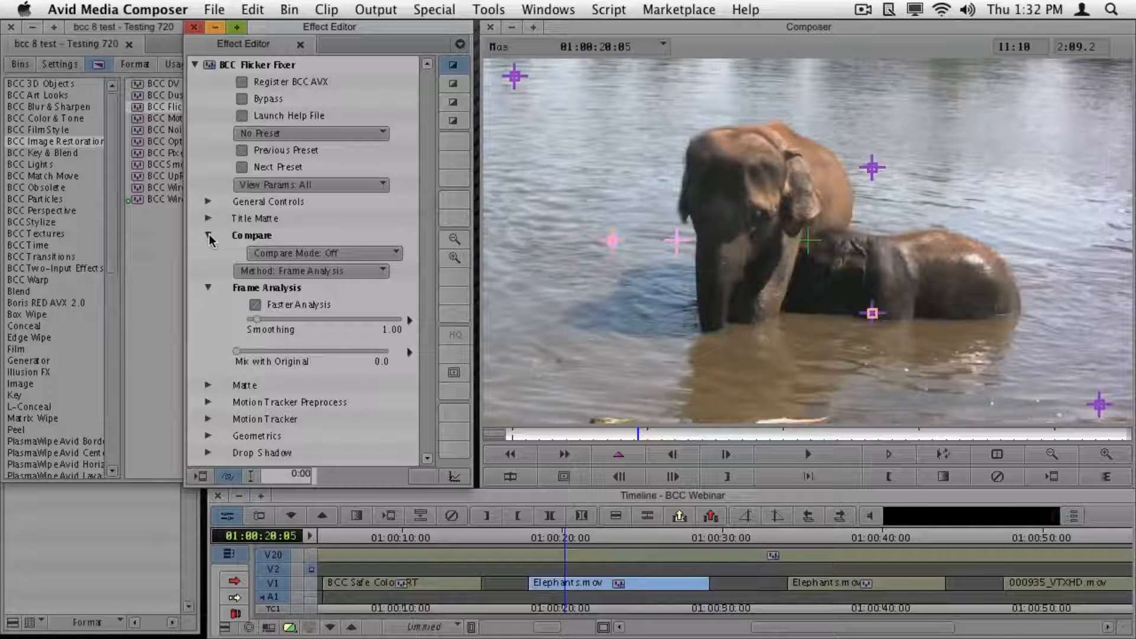
left_click(324, 254)
left_click(347, 299)
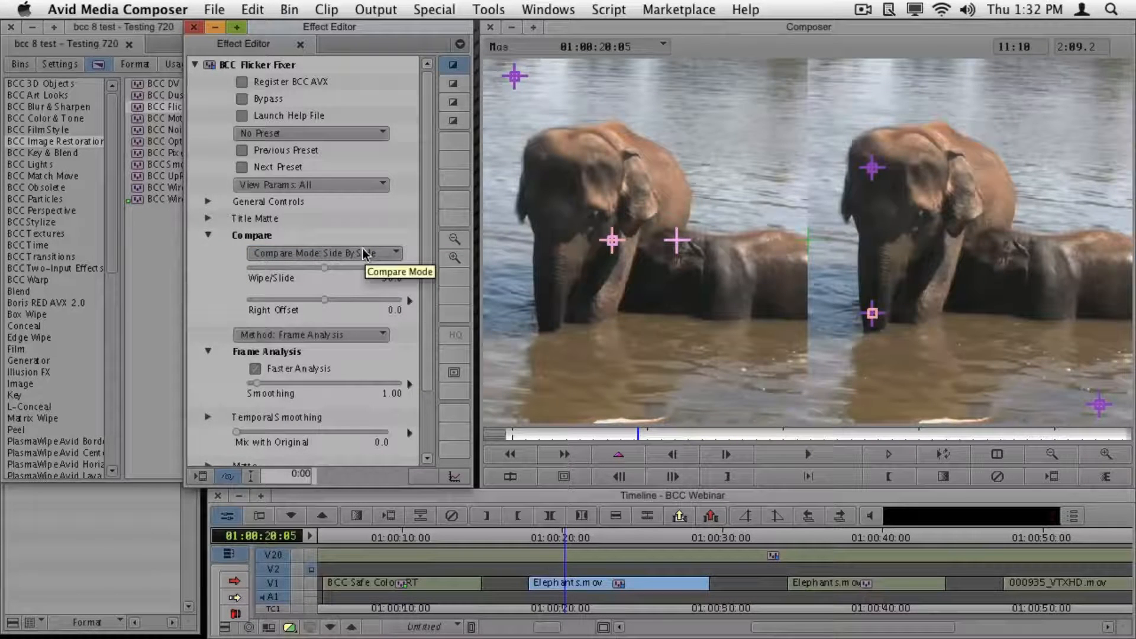
left_click(365, 253)
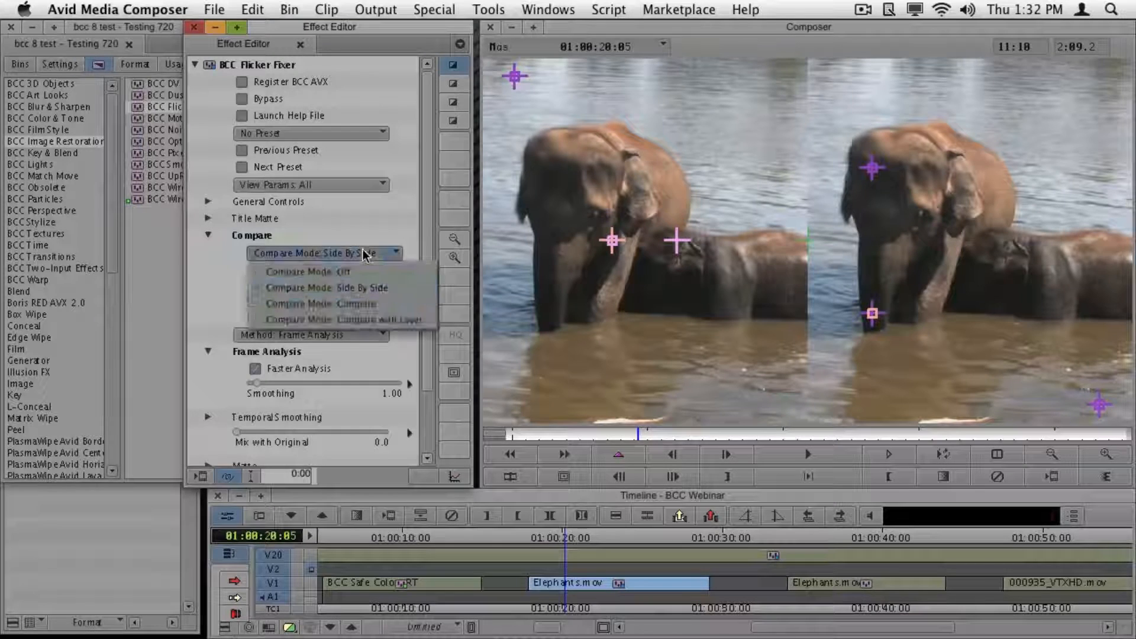
left_click(367, 308)
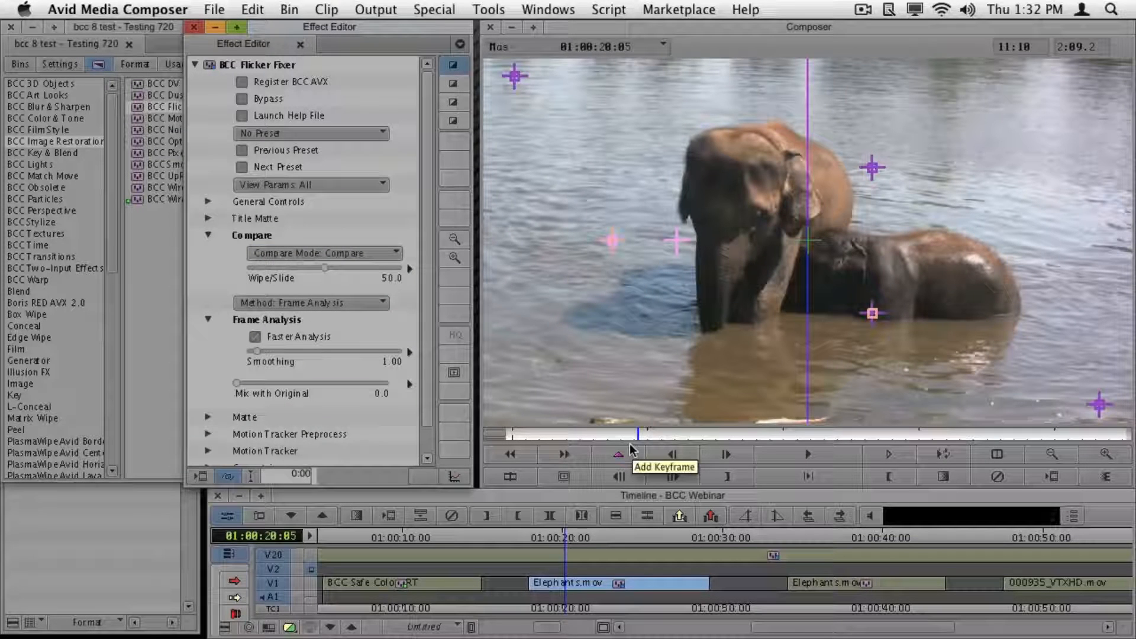
Play the split Flicker Fixer comparison and review the second Elephants.mov clip on V1.
key("space")
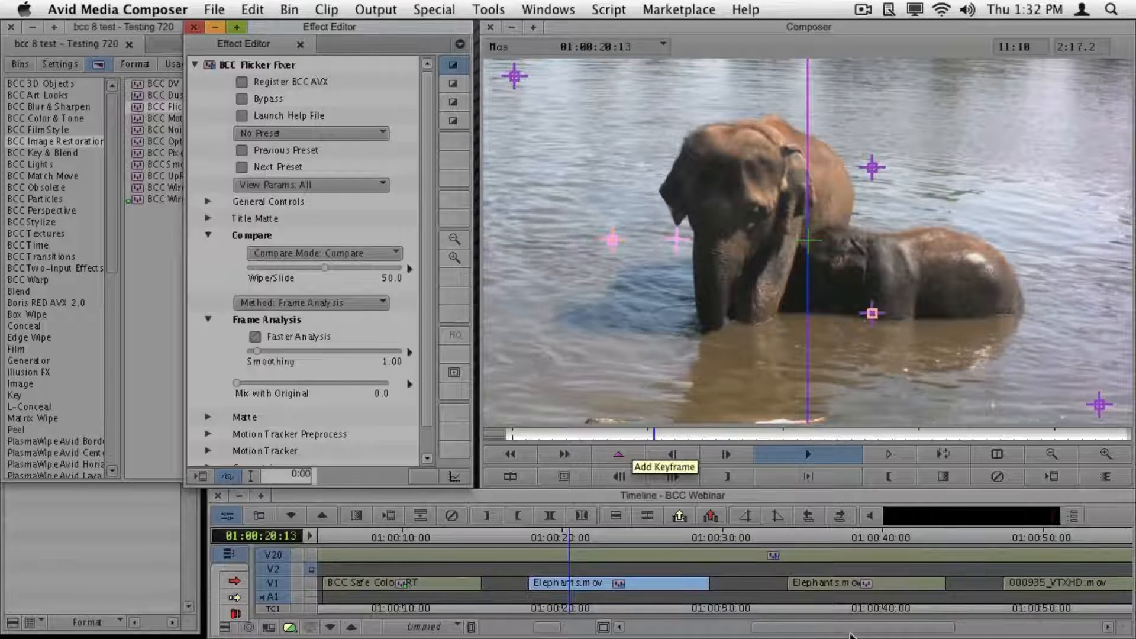
left_click(795, 609)
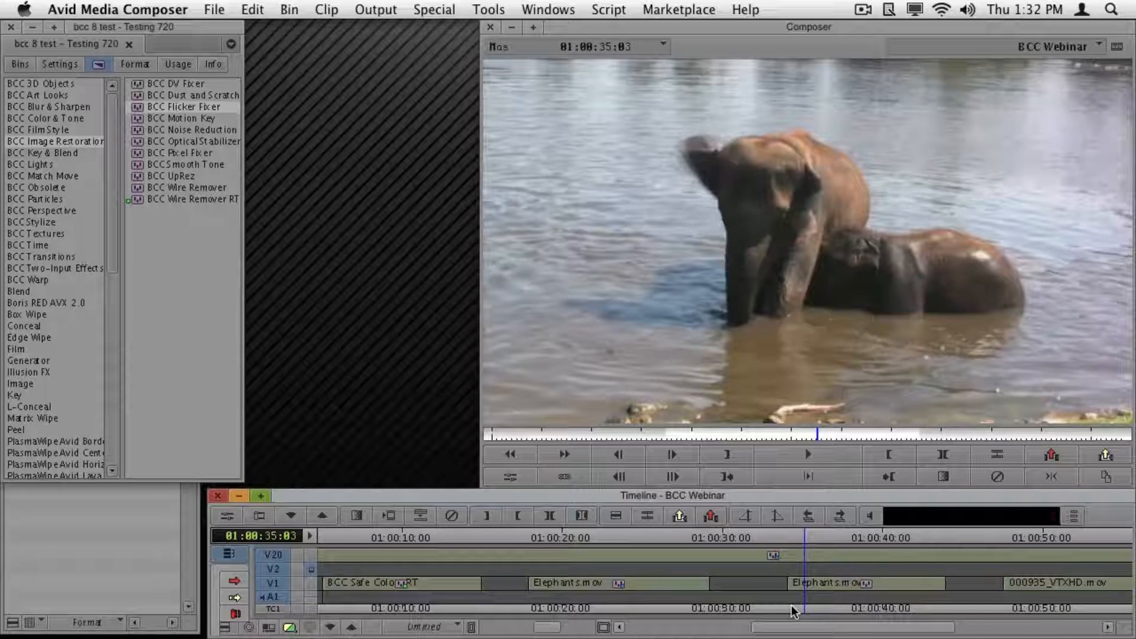
key("space")
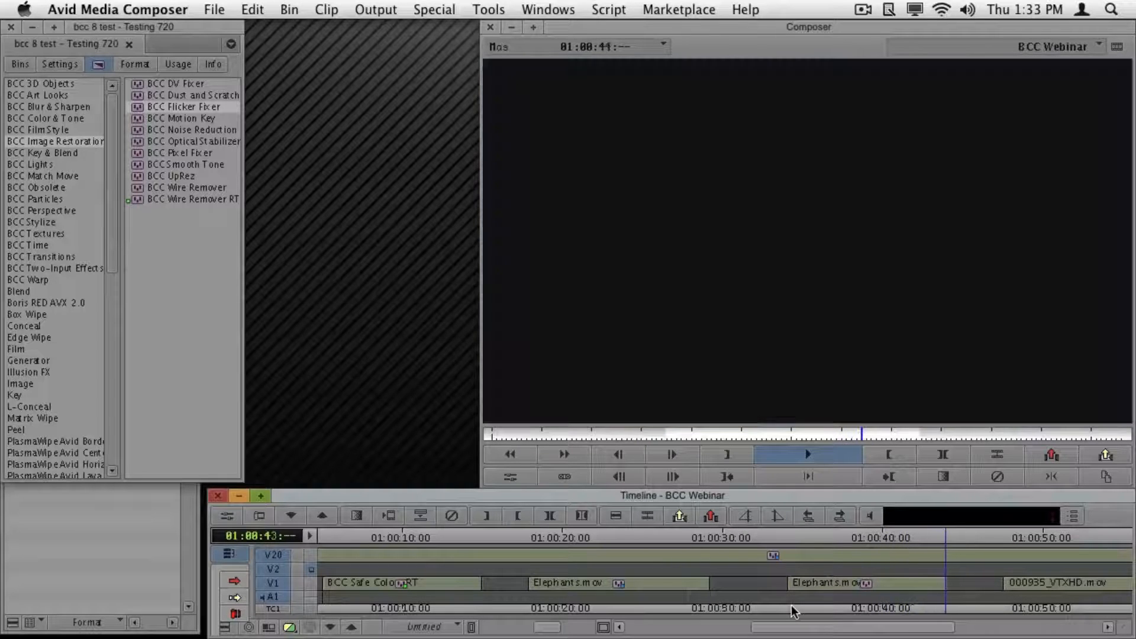
key("space")
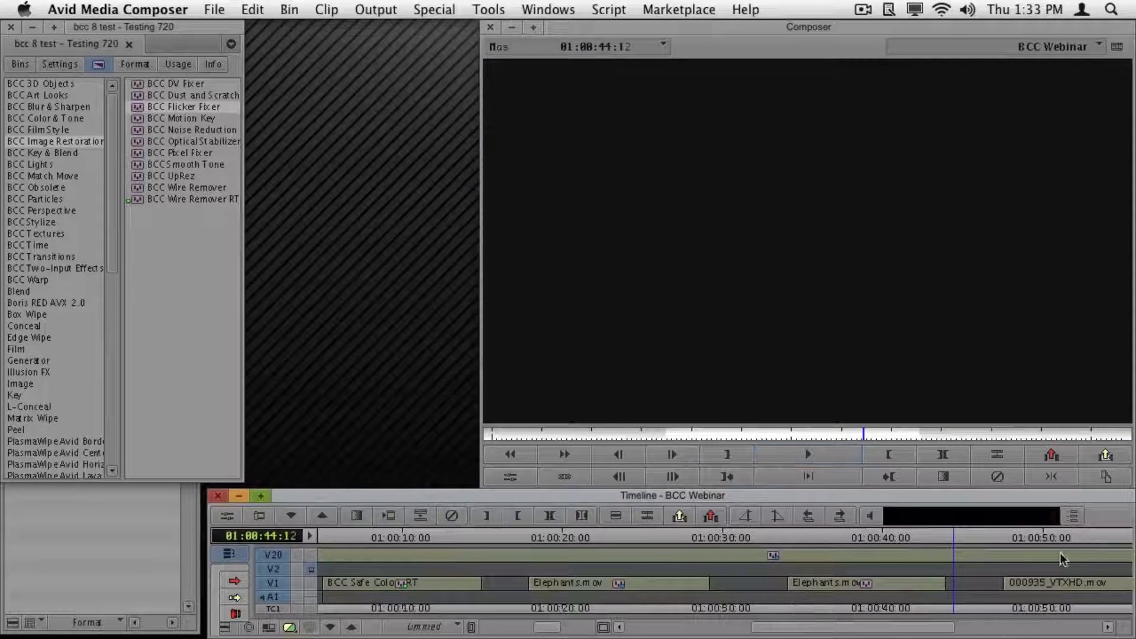
left_click(889, 585)
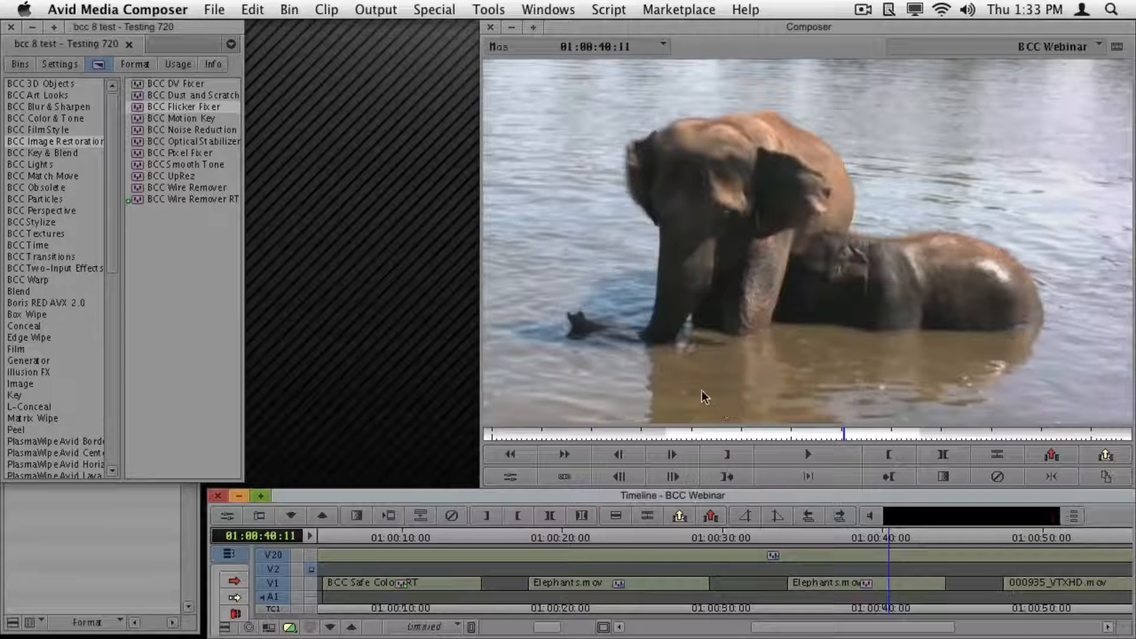
Switch to TextEdit.
left_click_drag(804, 630, 880, 617)
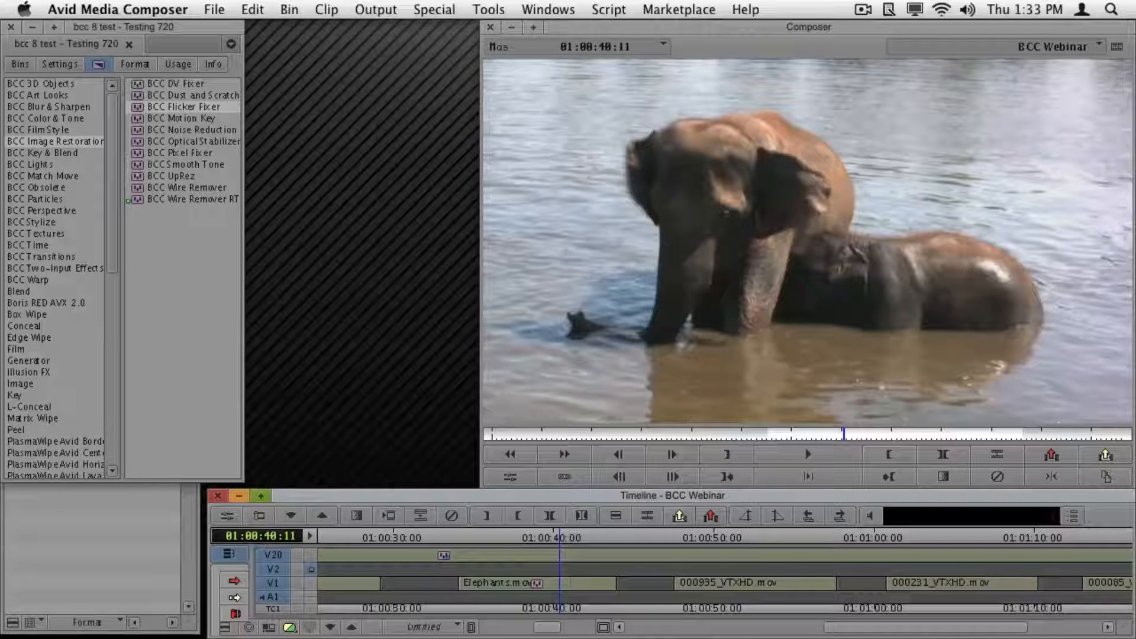
key("super+Tab")
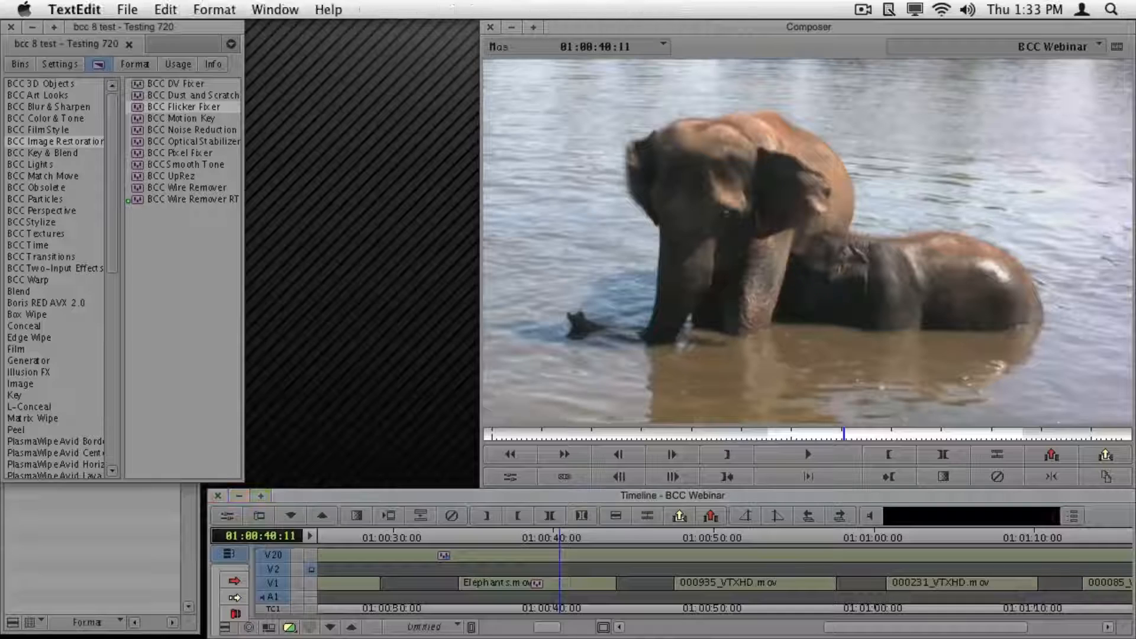
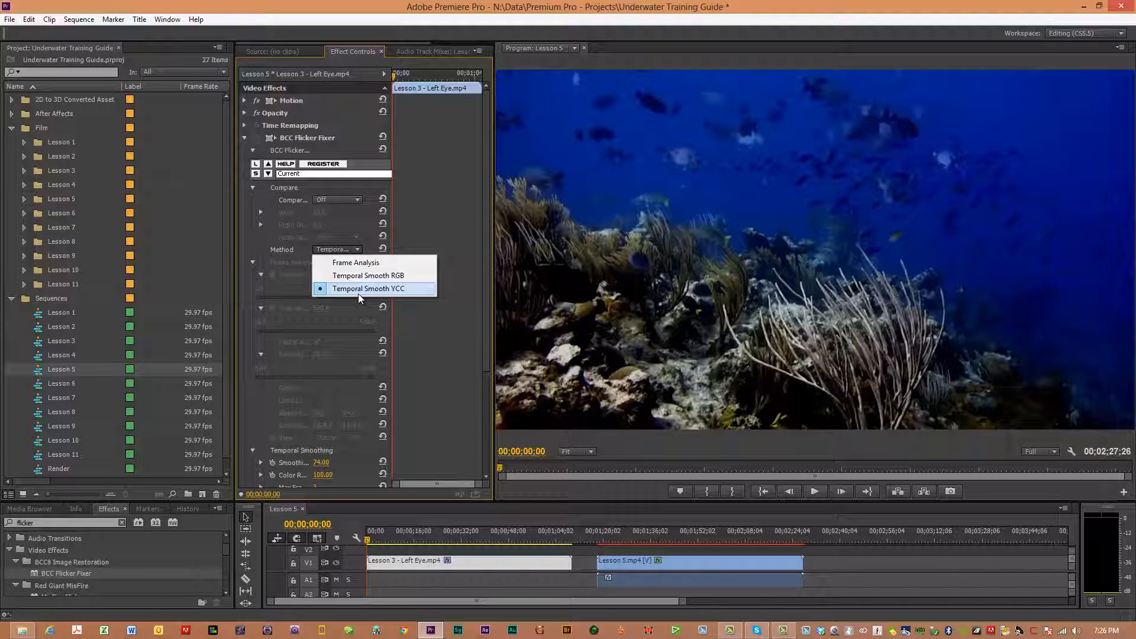
Keep Temporal Smooth YCC as the Flicker Fixer method on Lesson 3 - Left Eye.mp4 and examine its Temporal Smoothing settings.
left_click(358, 293)
left_click_drag(484, 344, 485, 459)
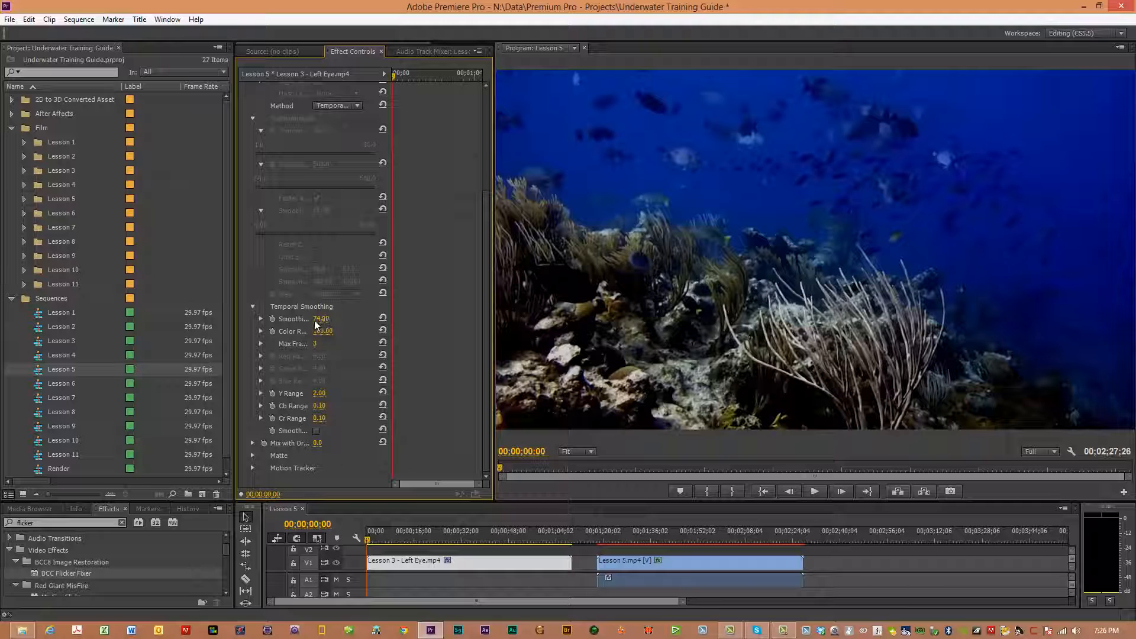
left_click(261, 319)
left_click(252, 306)
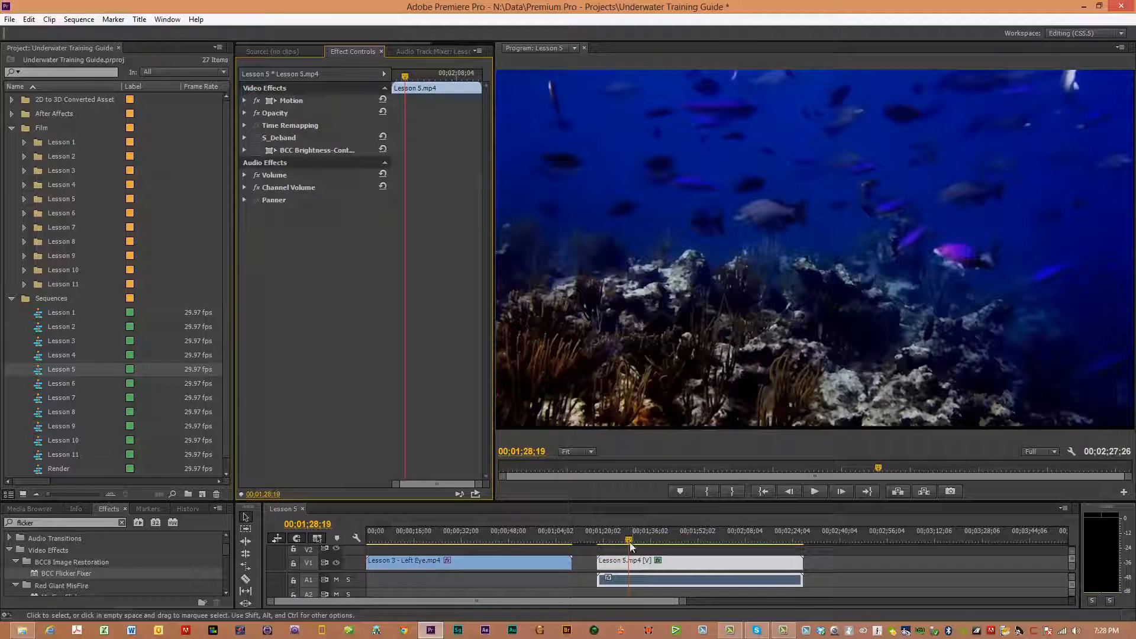
Play through the Lesson 5.mp4 clip in several passes, starting near its beginning, to examine the underwater footage.
left_click_drag(630, 543, 612, 540)
left_click(815, 492)
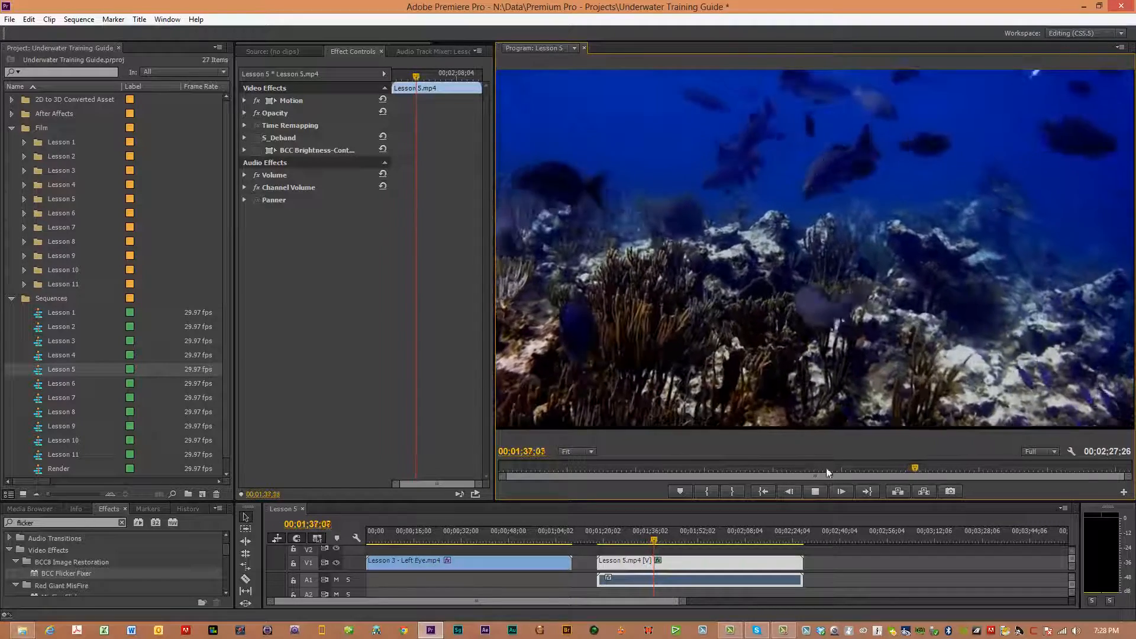
left_click(825, 493)
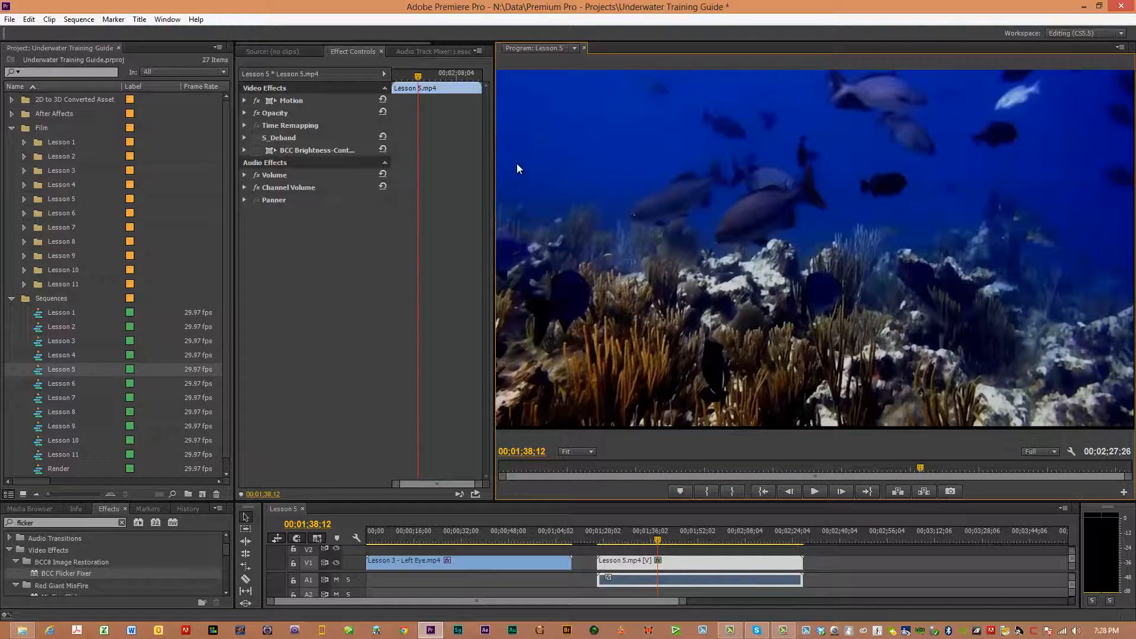
left_click(815, 492)
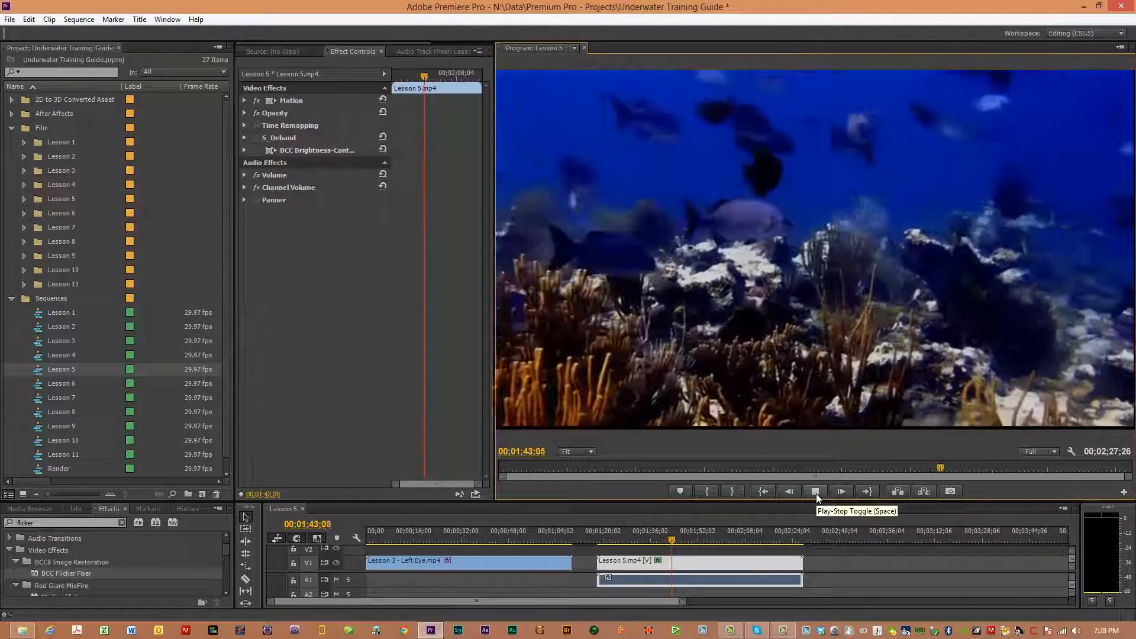
left_click(815, 494)
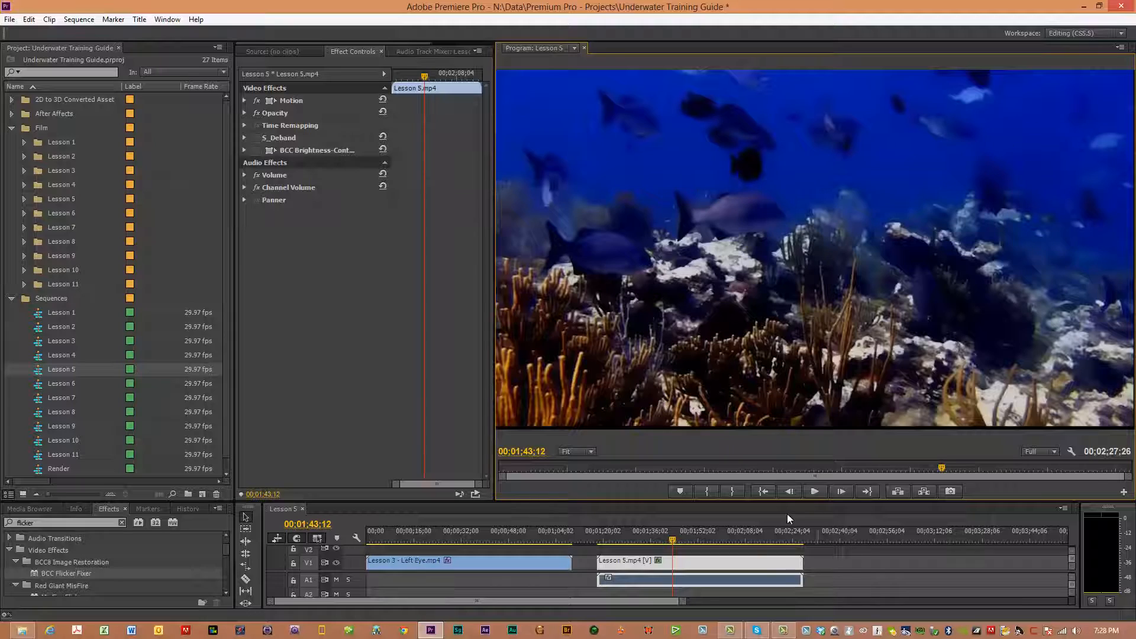
left_click(815, 492)
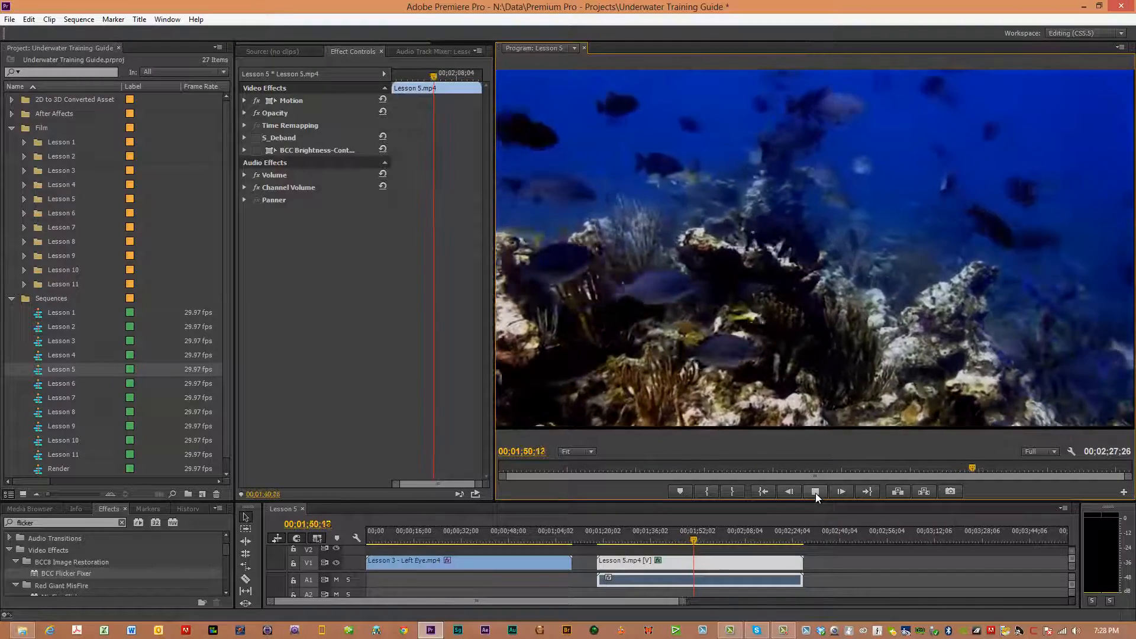
left_click(815, 492)
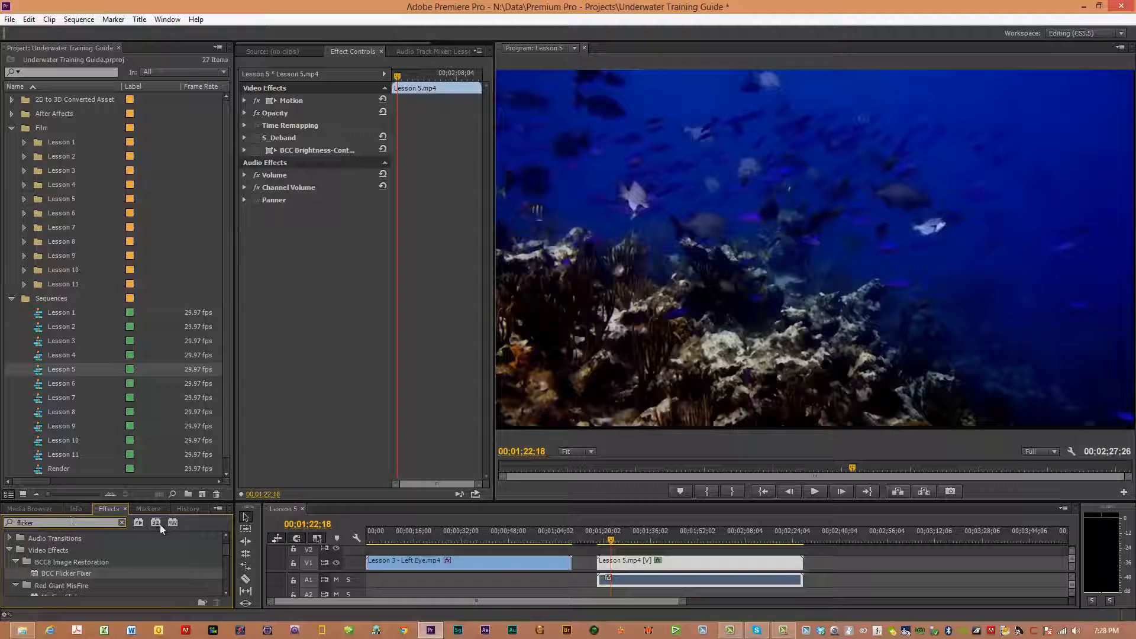
Clear the flicker filter from the effects list and search the effects for deband.
left_click(122, 521)
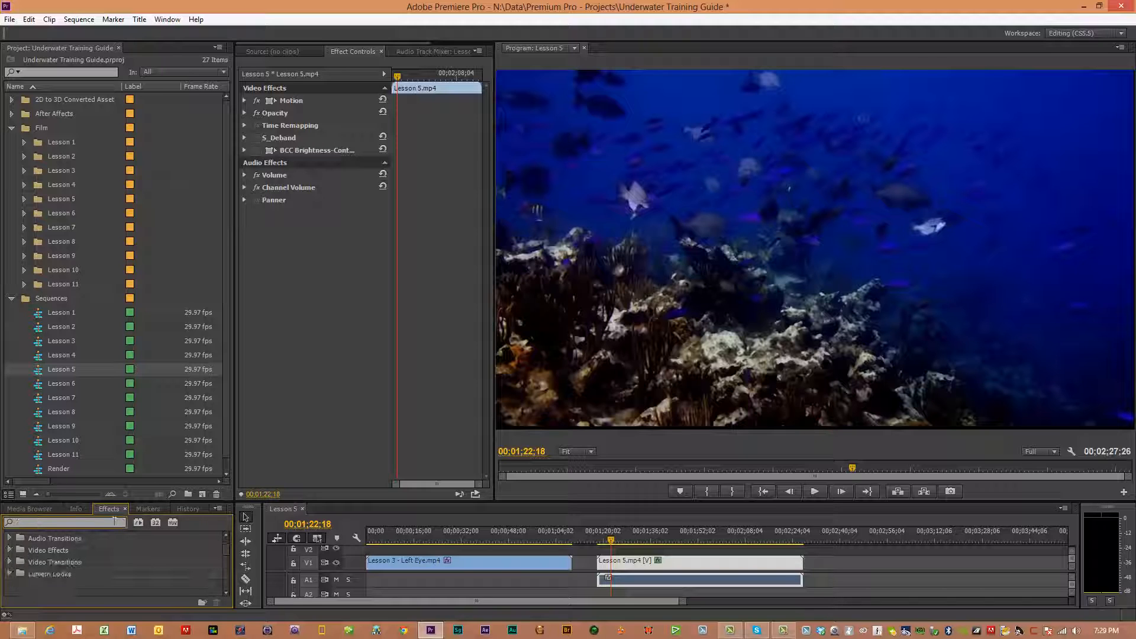
left_click(13, 551)
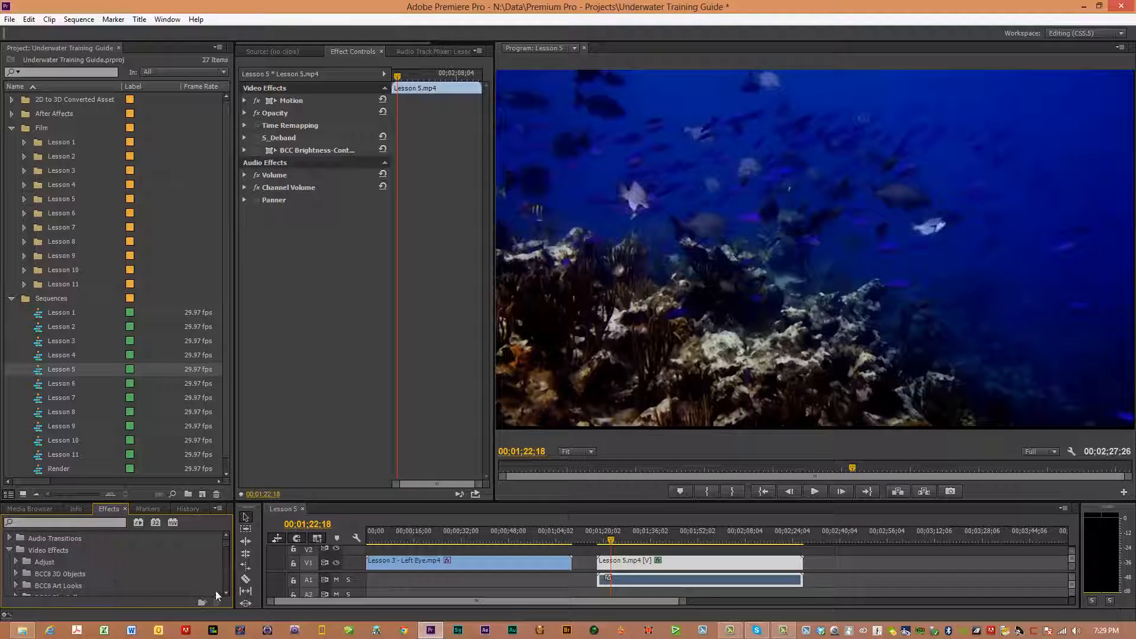
left_click(47, 522)
type("deband")
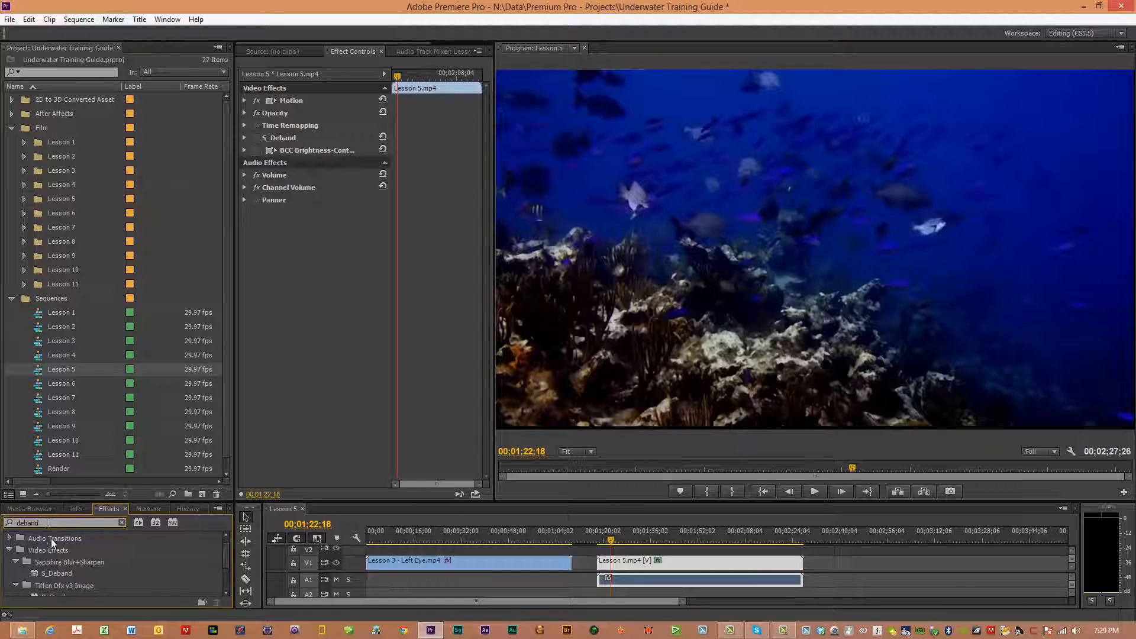
Try adding a second S_Deband effect to Lesson 5.mp4 and cut the added copy from the clip.
left_click_drag(65, 578, 292, 360)
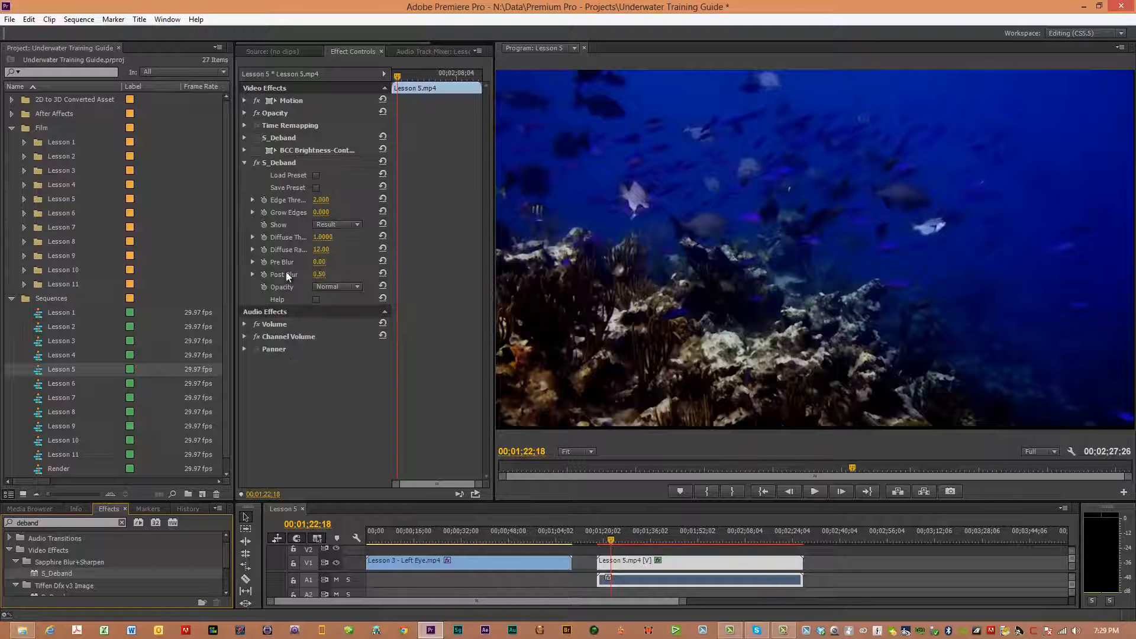
right_click(284, 162)
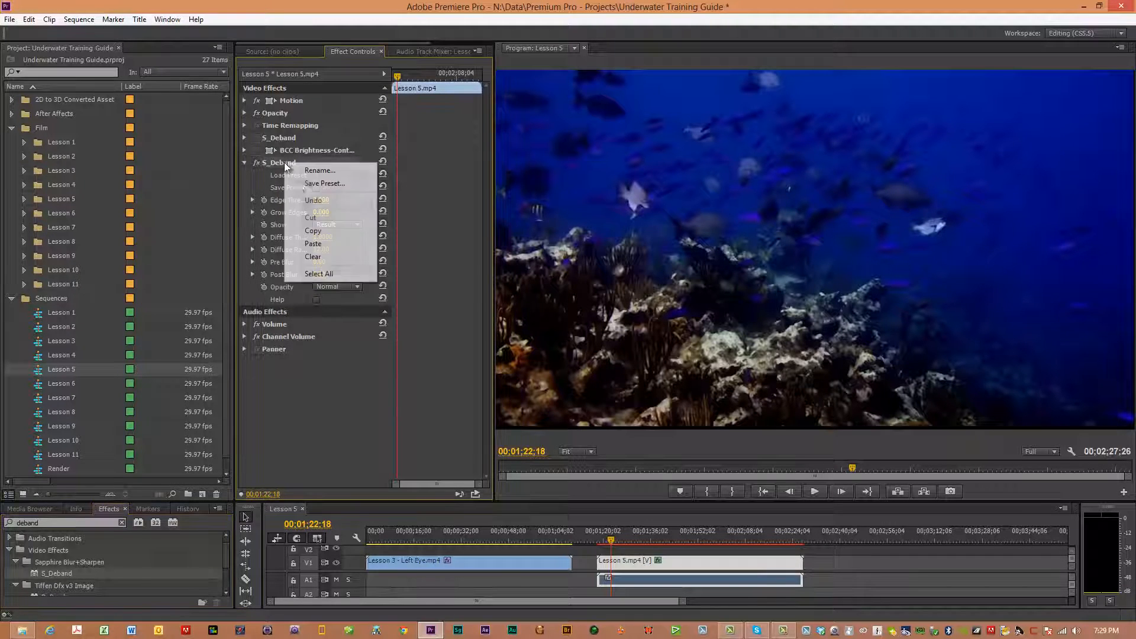
left_click(304, 218)
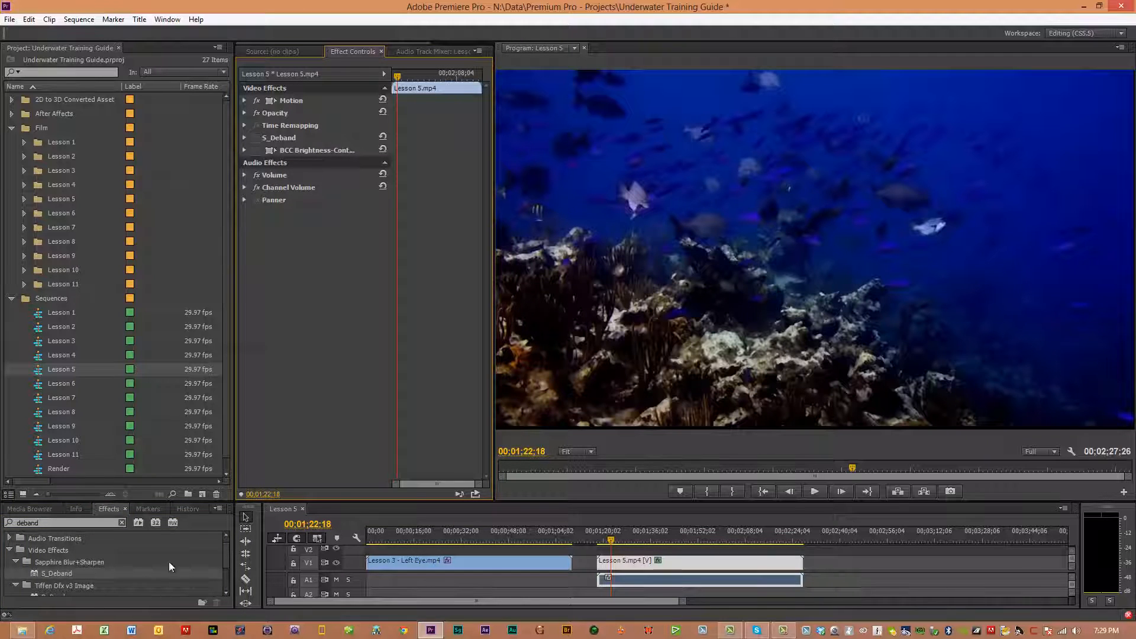
scroll(225, 543, "up", 2)
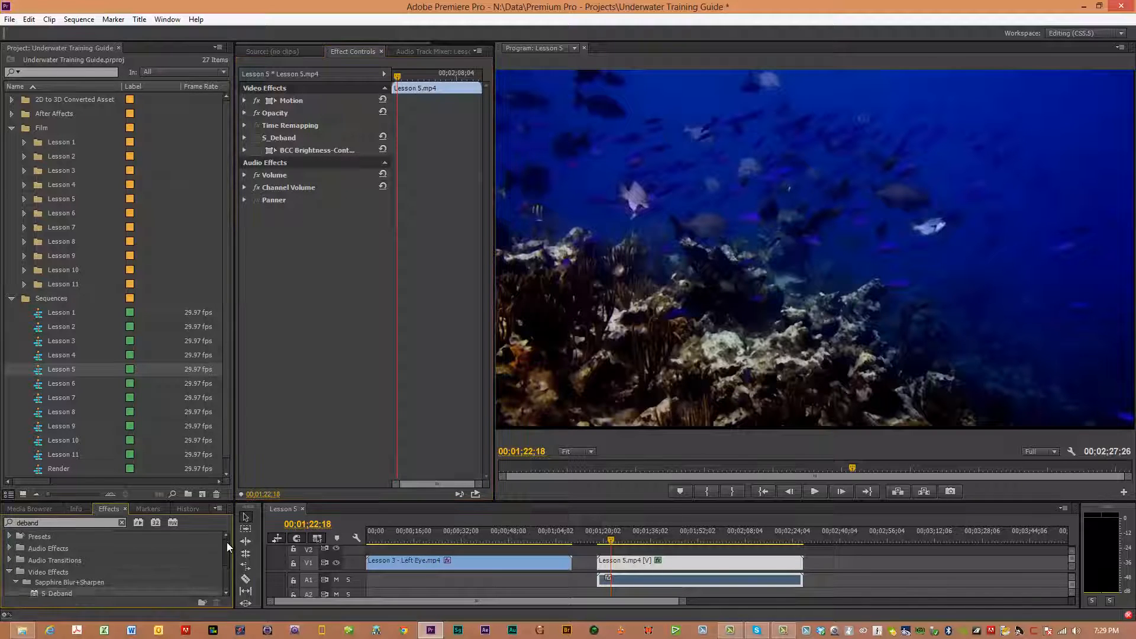
Enable S_Deband on Lesson 5.mp4 and set its Show option to Edges to examine the edge detection.
left_click(10, 573)
left_click(244, 329)
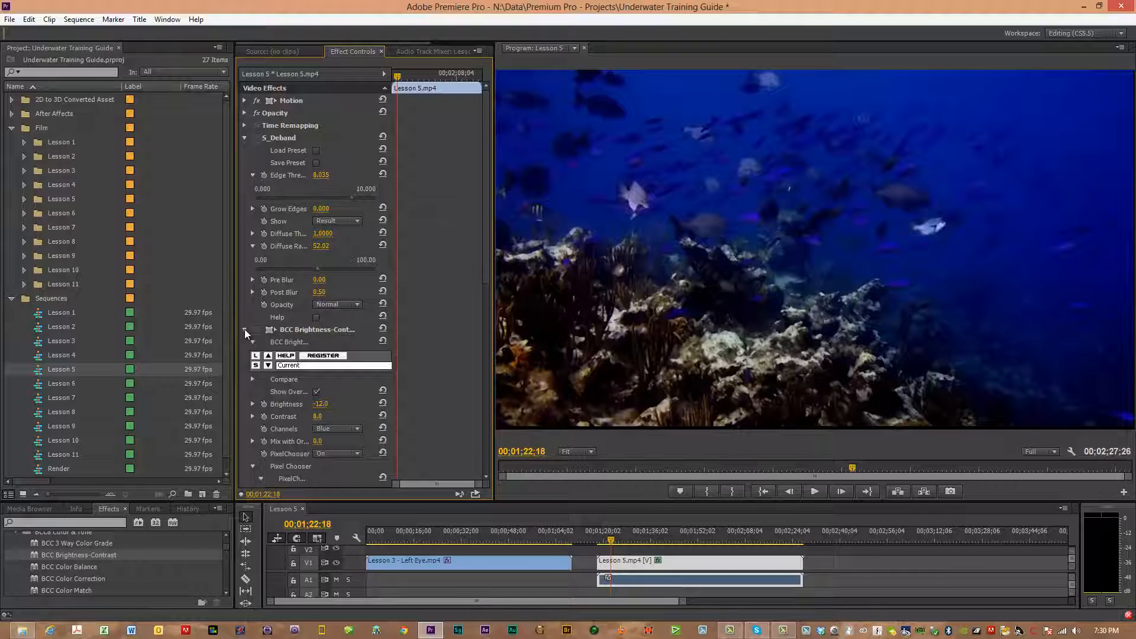
left_click(259, 139)
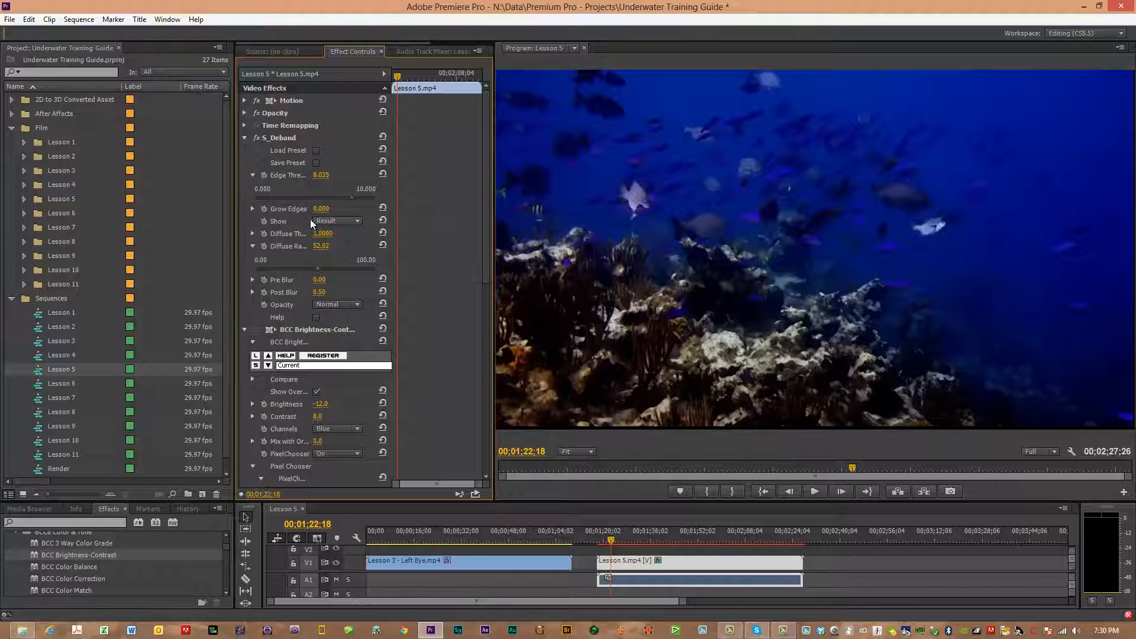
left_click(357, 222)
left_click(342, 247)
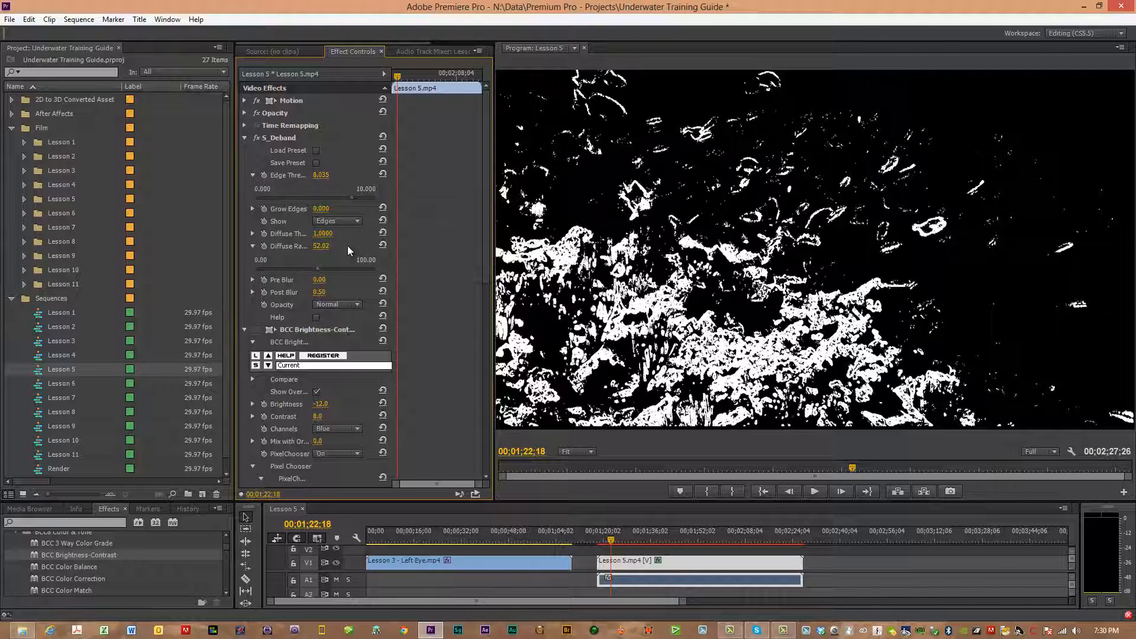
Collapse both effects' settings, switch on BCC Brightness-Contrast and play Lesson 5.mp4 to around 00;01;30;18.
left_click(244, 329)
left_click(244, 137)
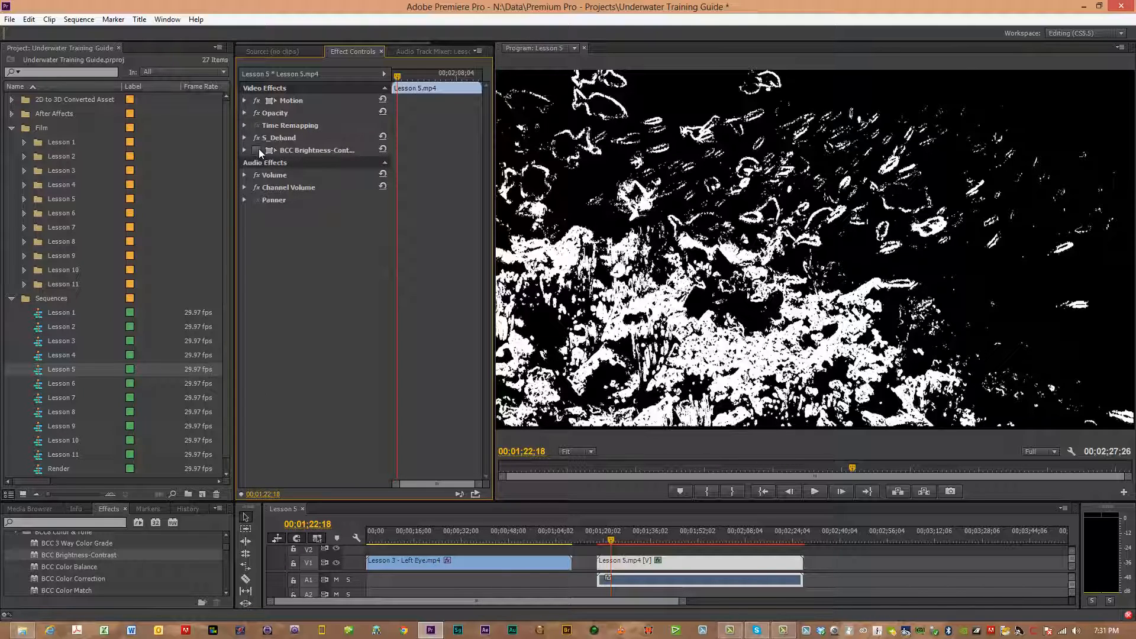
left_click(259, 151)
left_click(245, 138)
key("space")
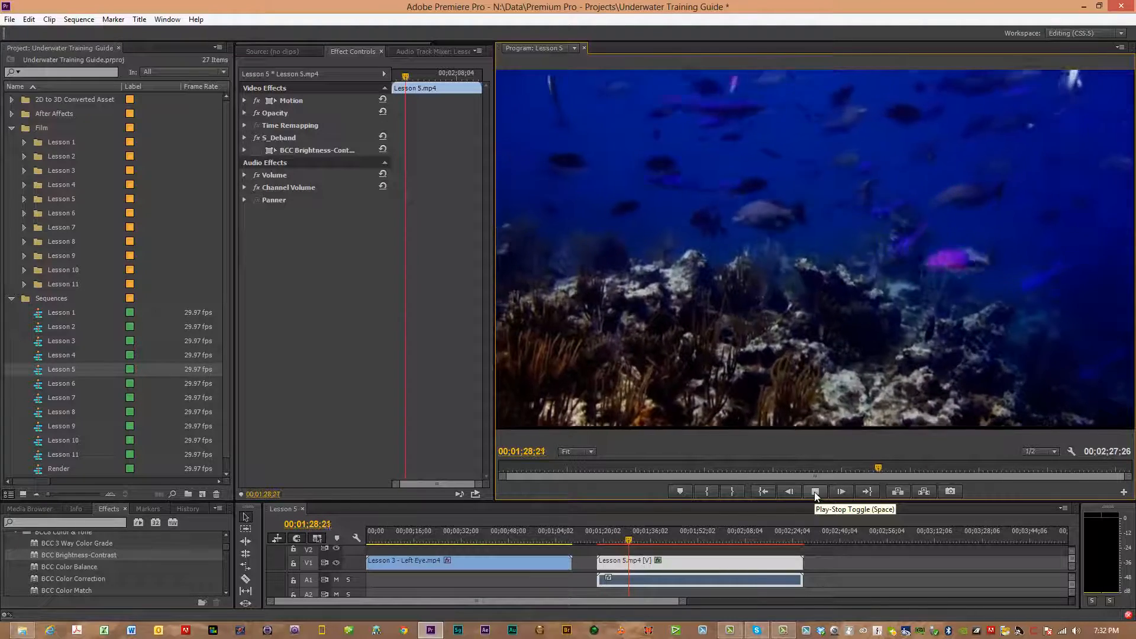
left_click(814, 491)
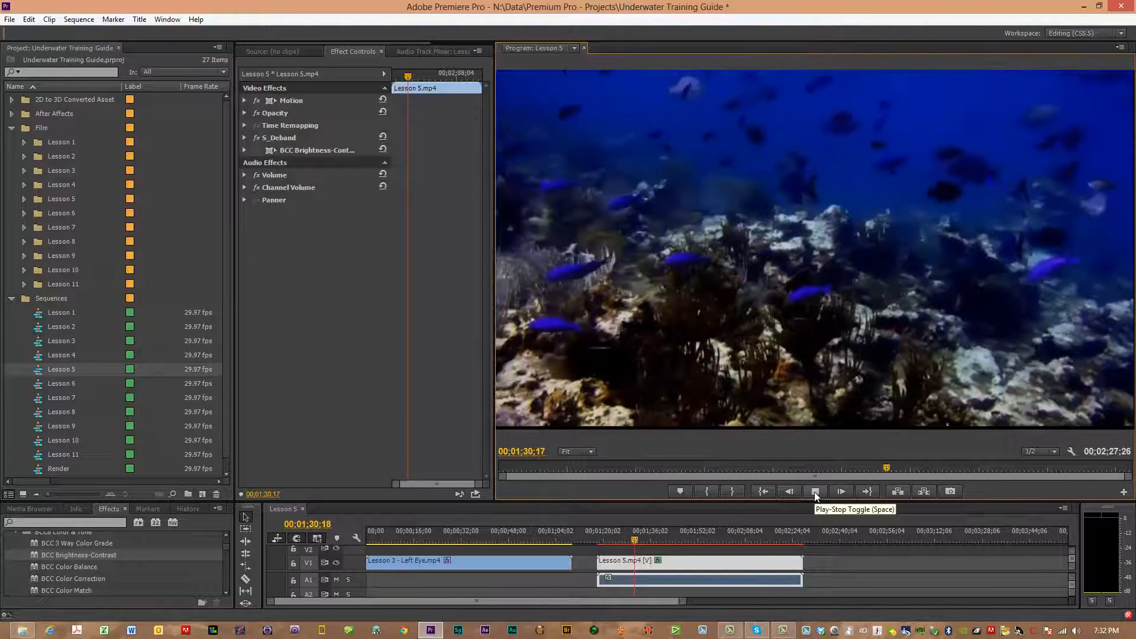
Expand BCC Brightness-Contrast on Lesson 5.mp4, keep Channels at Blue and set PixelChooser to View Chosen Pixels.
left_click(244, 150)
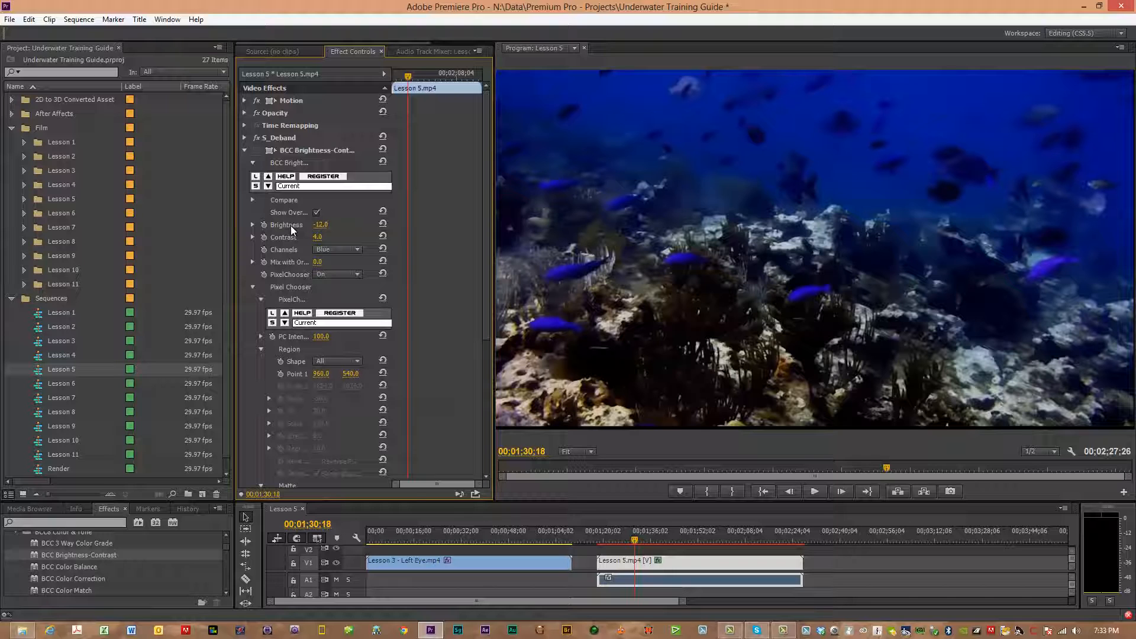
left_click(359, 249)
left_click(360, 250)
left_click(359, 275)
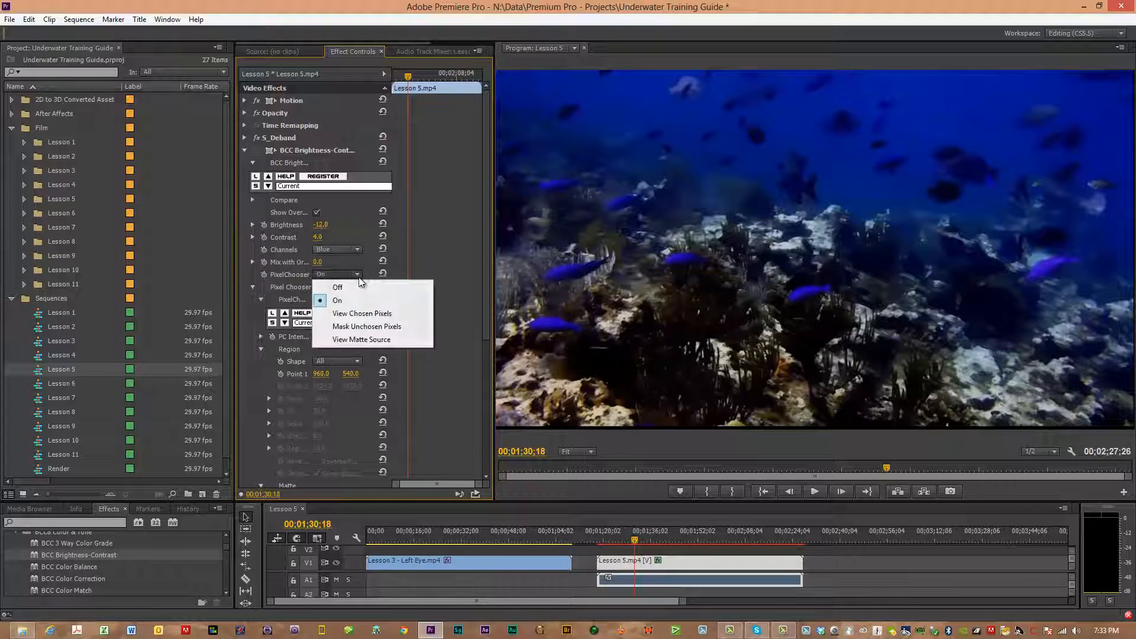
left_click(355, 313)
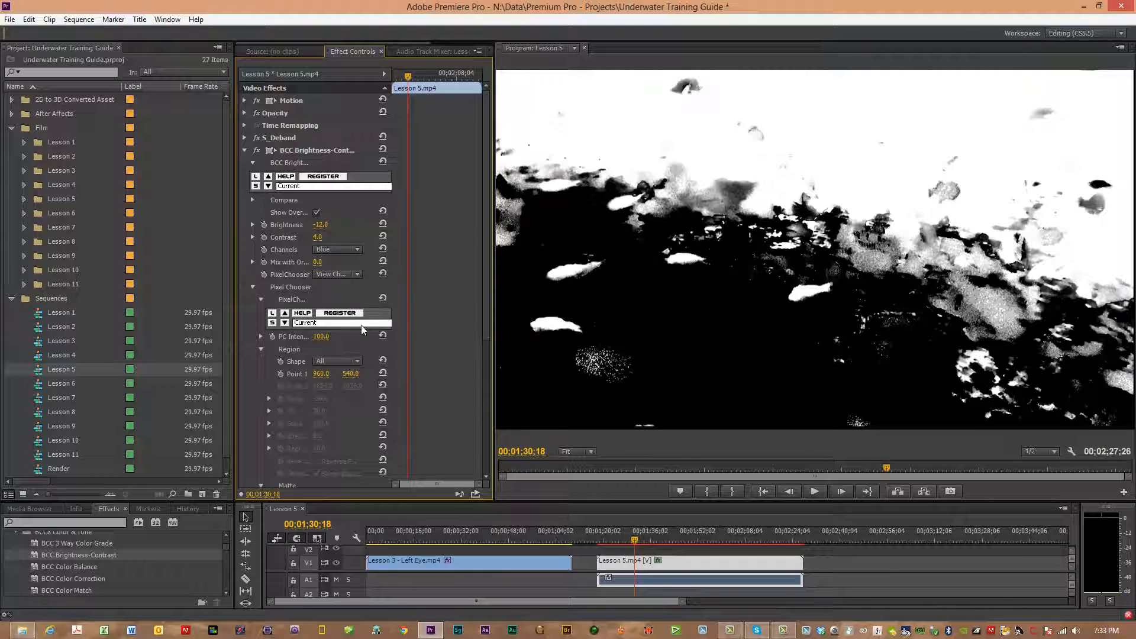
Raise the BCC Brightness-Contrast matte threshold to about 143.8 and check the chosen pixels across the early part of Lesson 5.mp4.
left_click_drag(484, 322, 485, 447)
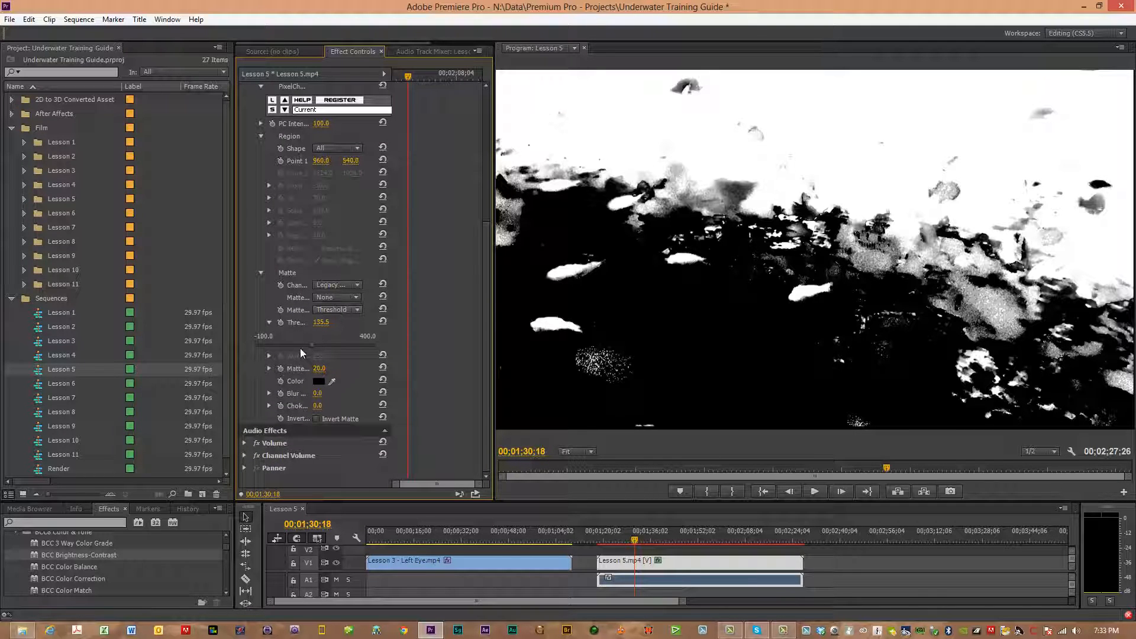
left_click_drag(311, 342, 314, 343)
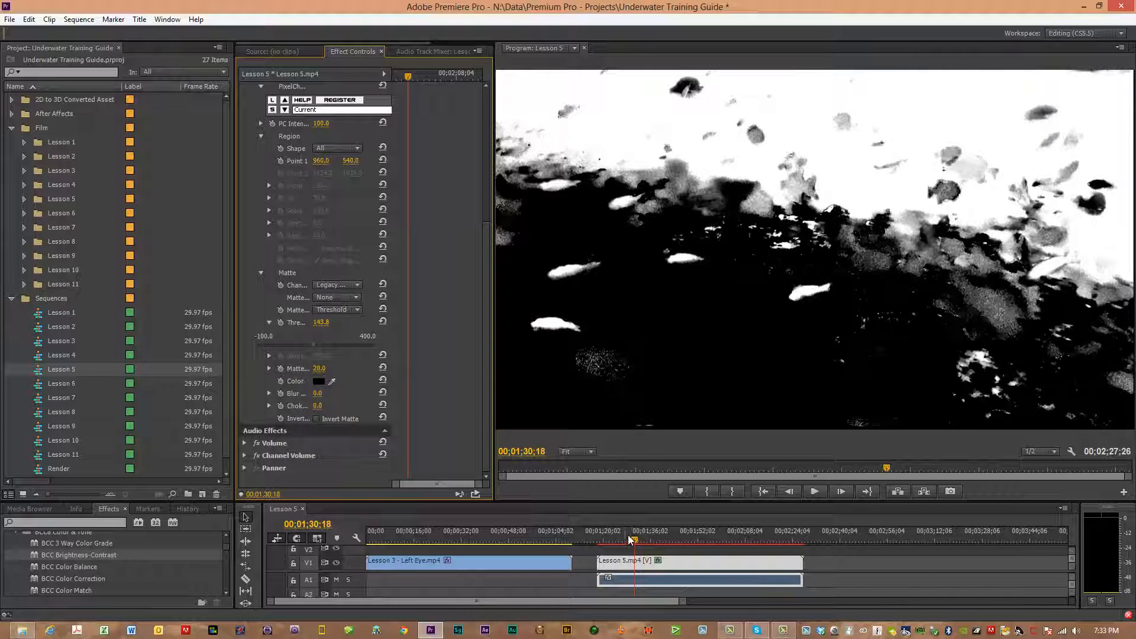
key("space")
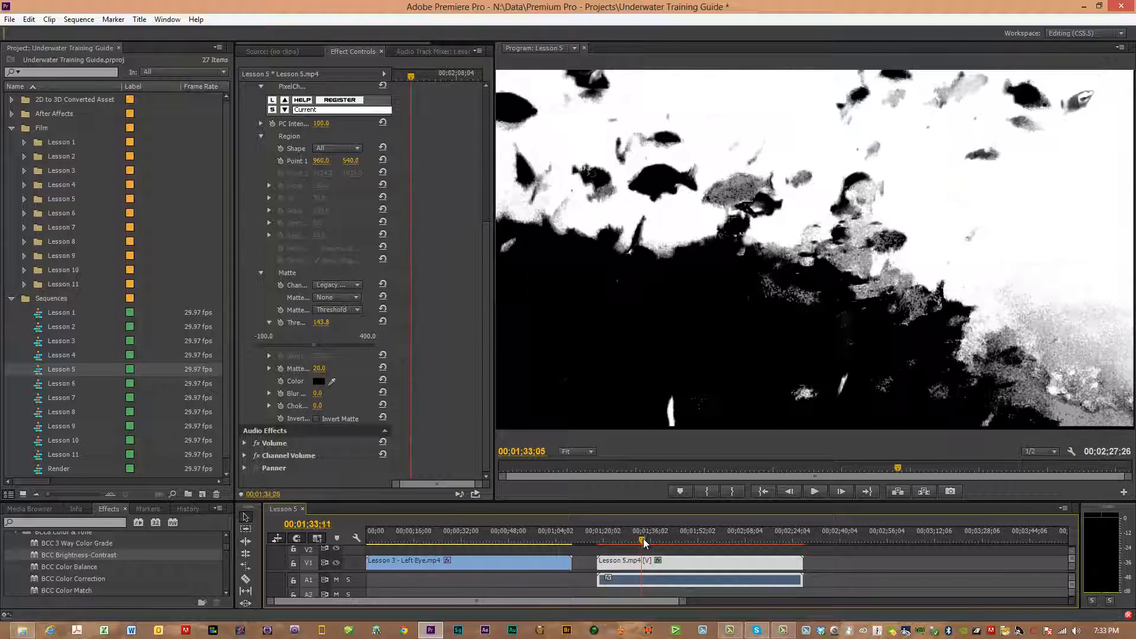
left_click_drag(637, 534, 646, 531)
left_click_drag(670, 530, 623, 527)
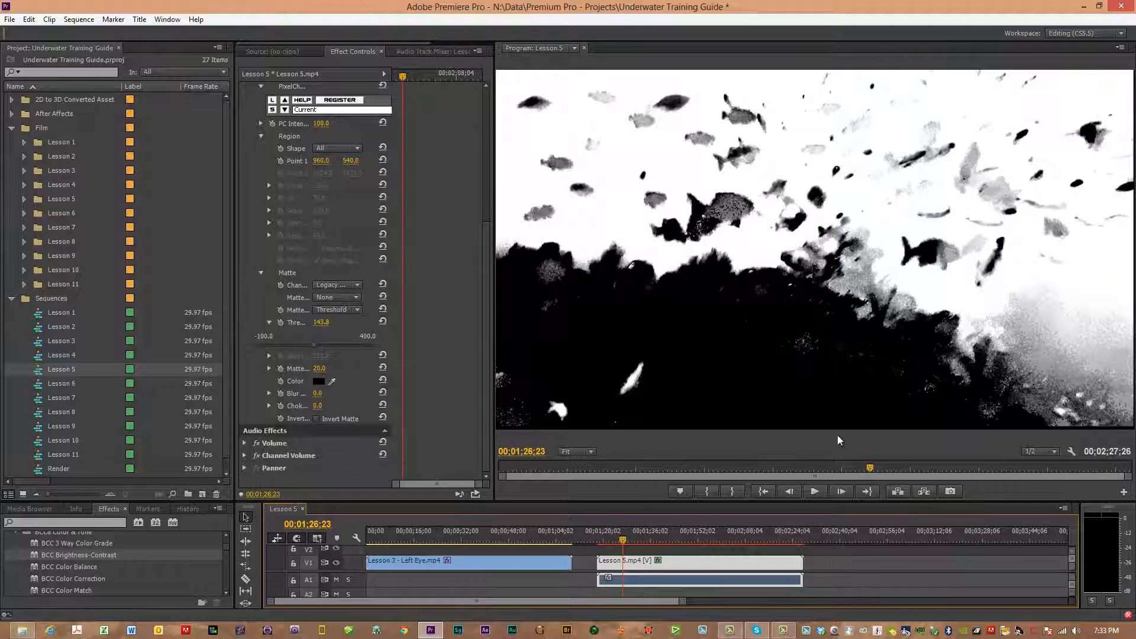
Lower the matte threshold slightly for the start of Lesson 5.mp4 and check the matte between its beginning and about 00;01;30.
left_click_drag(621, 540, 601, 538)
left_click_drag(314, 345, 311, 345)
left_click_drag(600, 539, 633, 531)
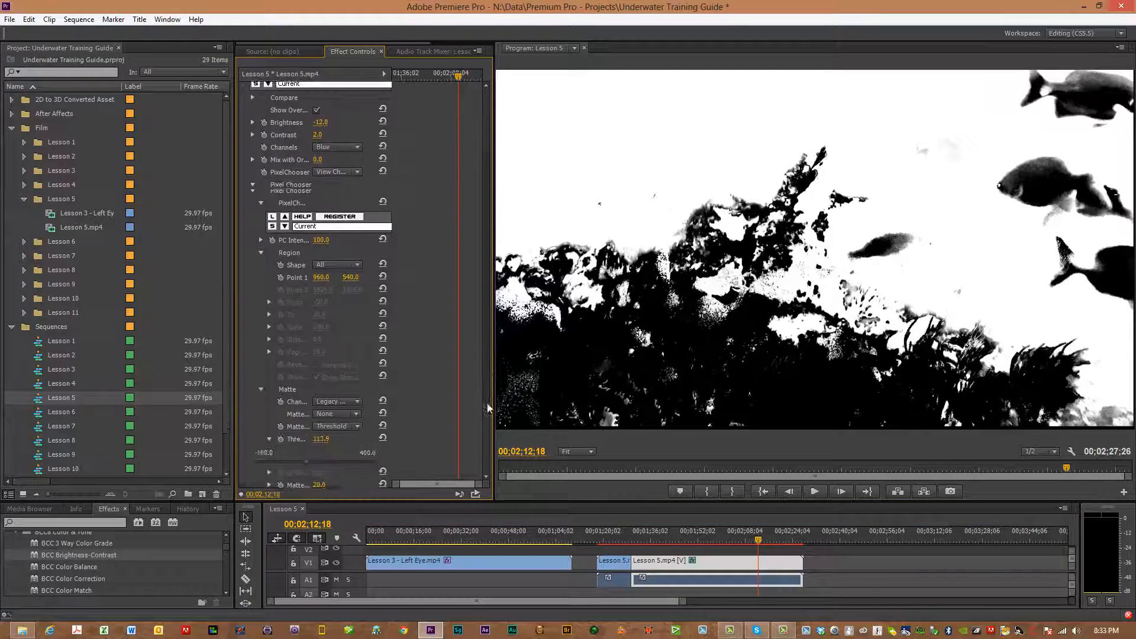
Raise the BCC Brightness-Contrast matte threshold slightly on the longer second segment of Lesson 5.mp4.
scroll(388, 426, "up", 3)
left_click_drag(306, 405, 310, 405)
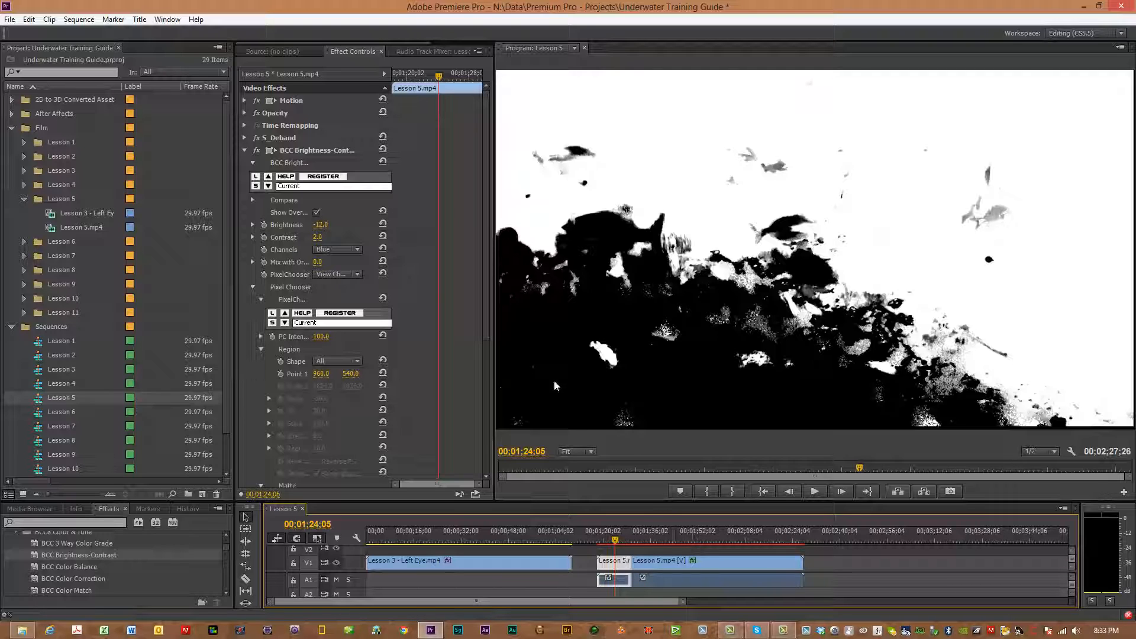
Switch PixelChooser to On and back to View Chosen Pixels on the short first Lesson 5.mp4 segment to compare picture and matte.
left_click(358, 273)
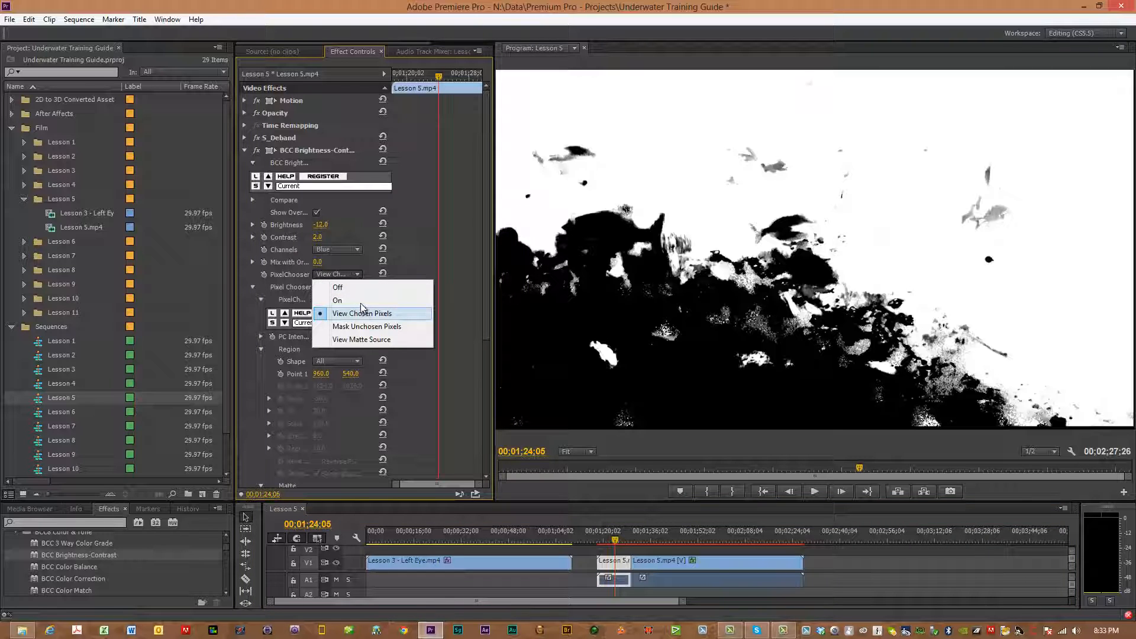
left_click(360, 300)
left_click(359, 273)
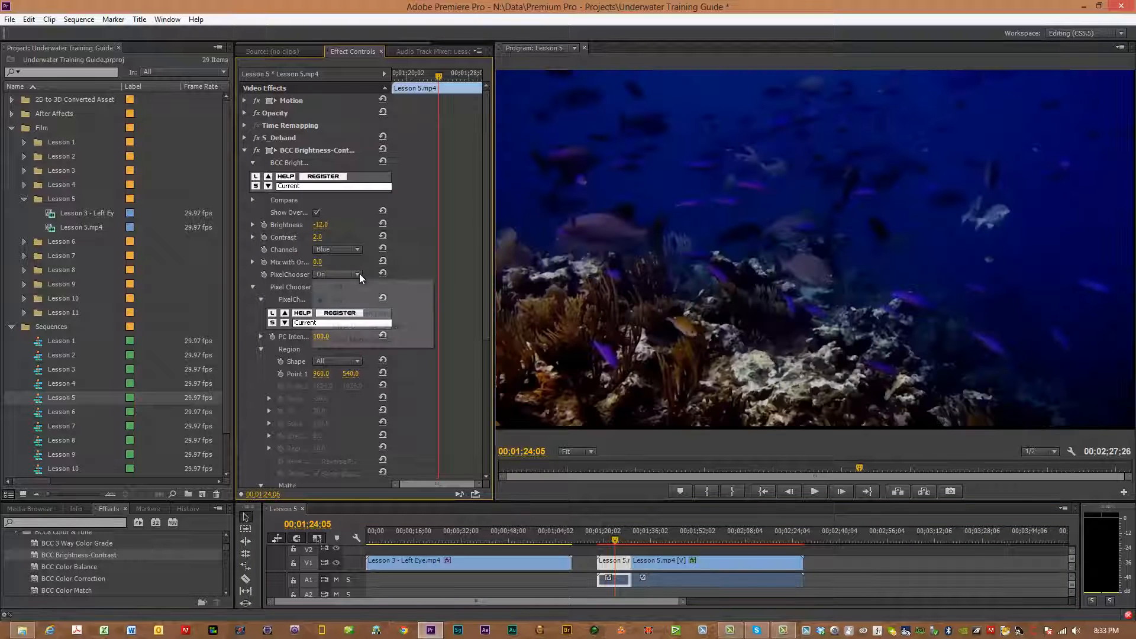
left_click(360, 314)
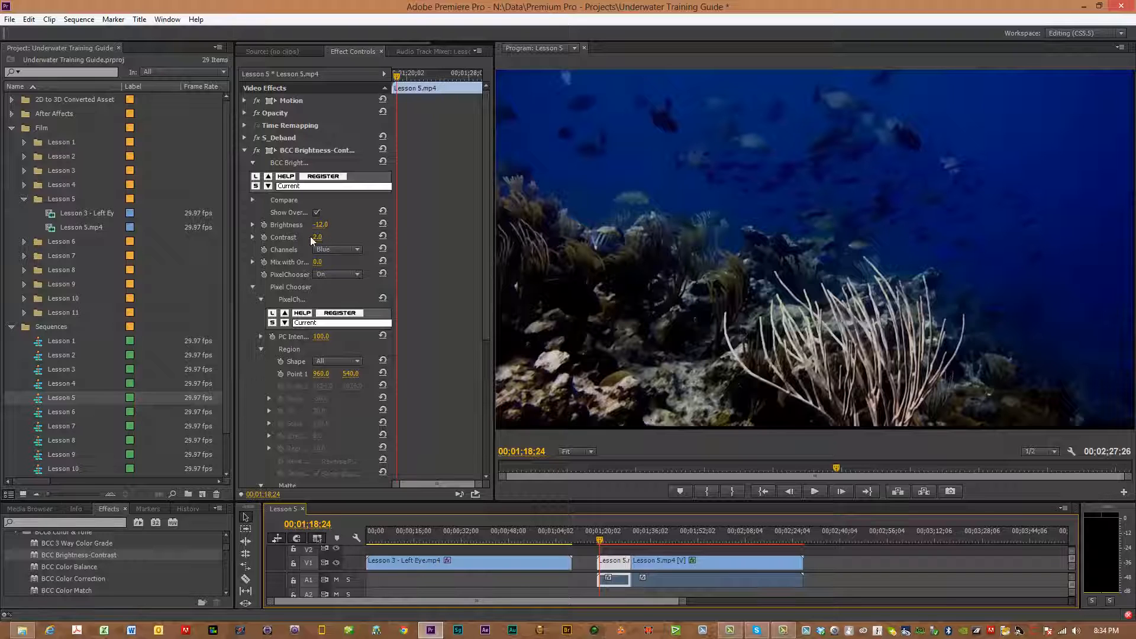
Play both Lesson 5.mp4 segments through to the end of the sequence and review the frame at 00;02;13;24.
left_click(681, 561)
left_click(667, 560)
left_click(813, 488)
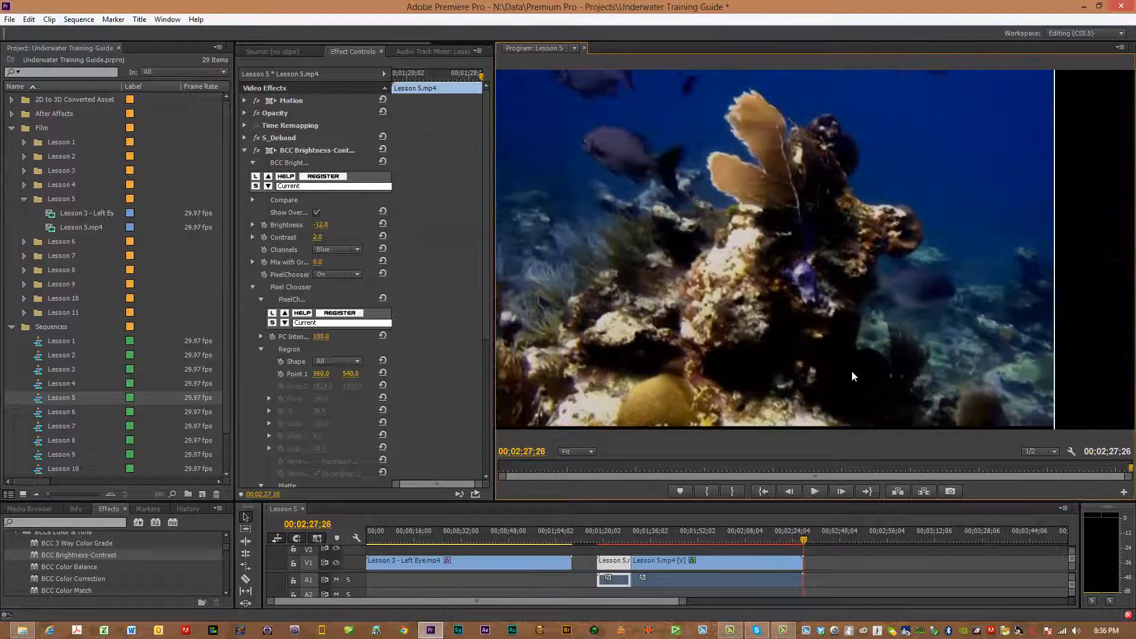
left_click(761, 537)
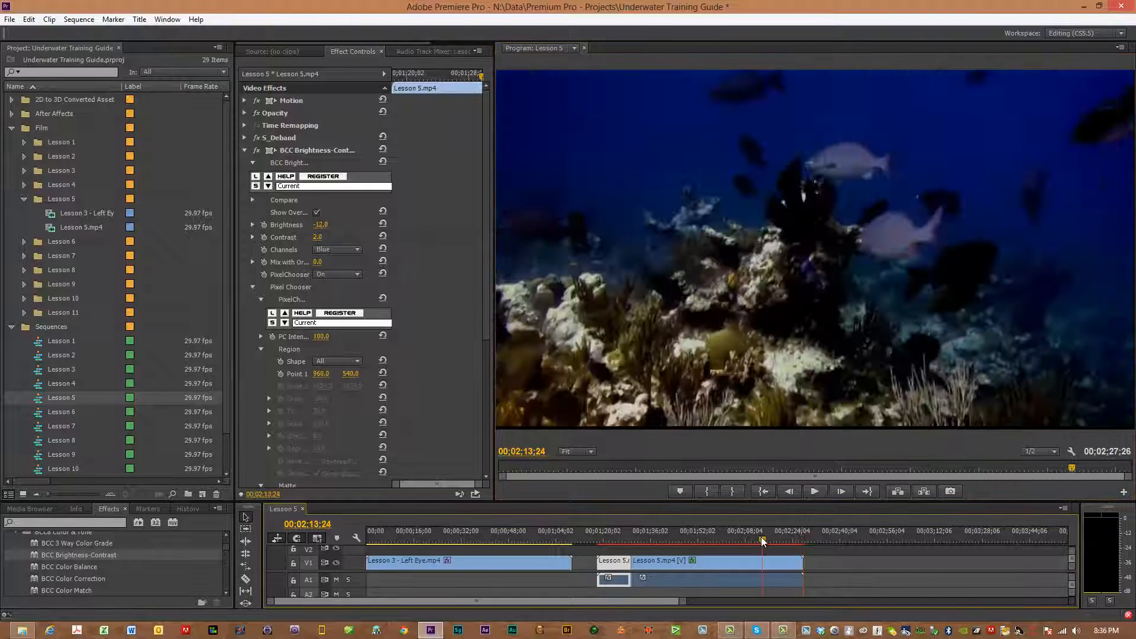